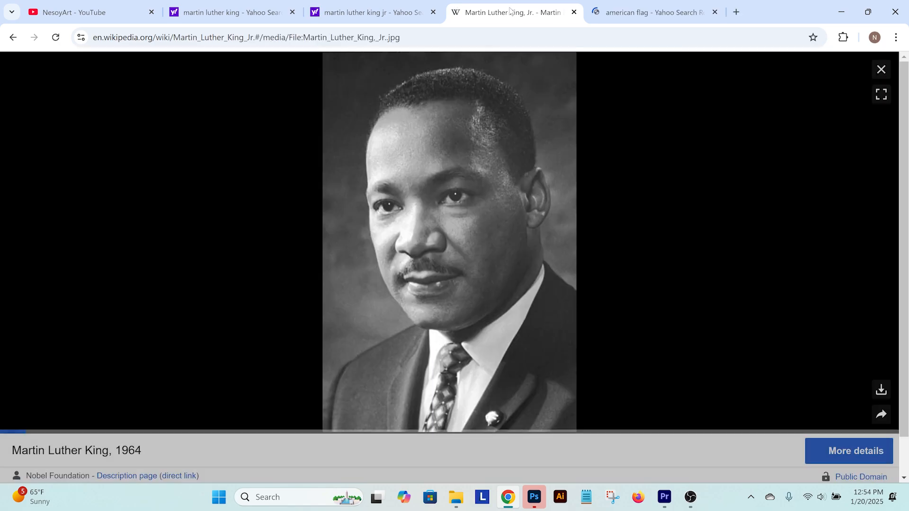
Copy the Martin Luther King portrait from Wikipedia and paste it into a new 1280 x 960 px Photoshop document
right_click(480, 243)
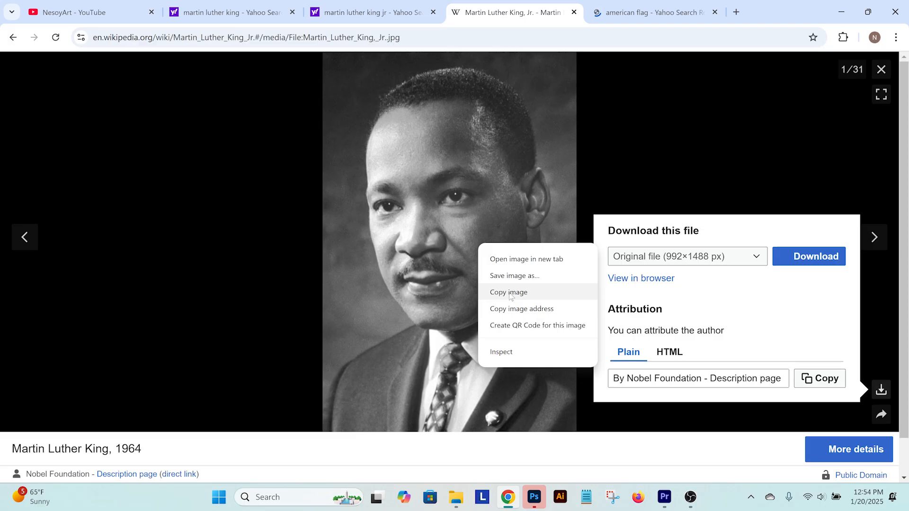
left_click(510, 292)
left_click(534, 497)
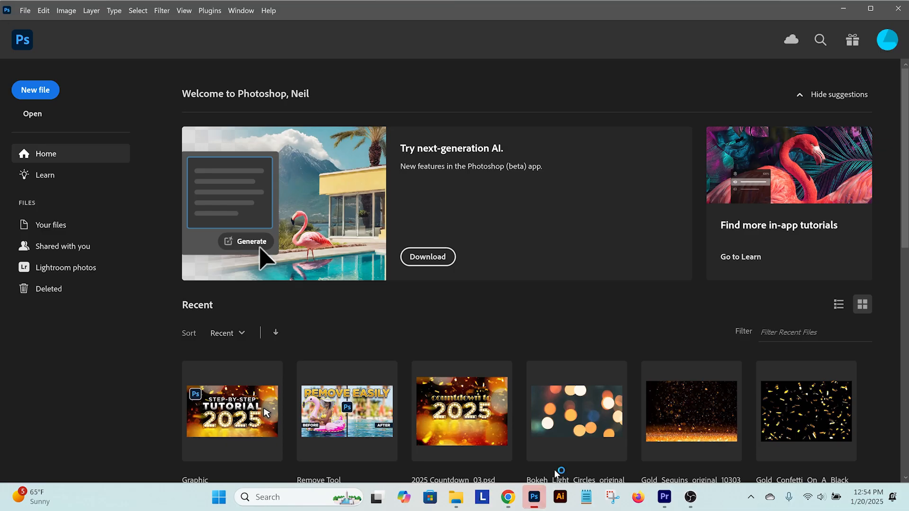
left_click(40, 94)
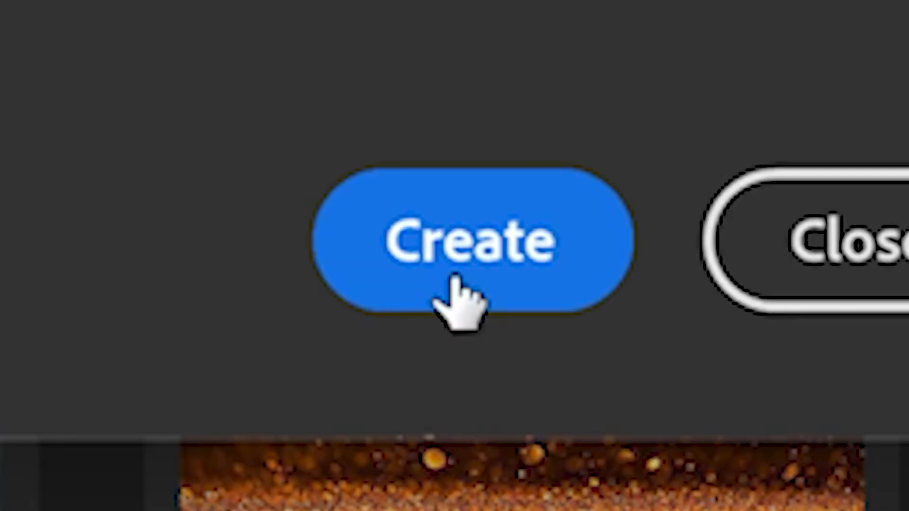
key("ctrl+v")
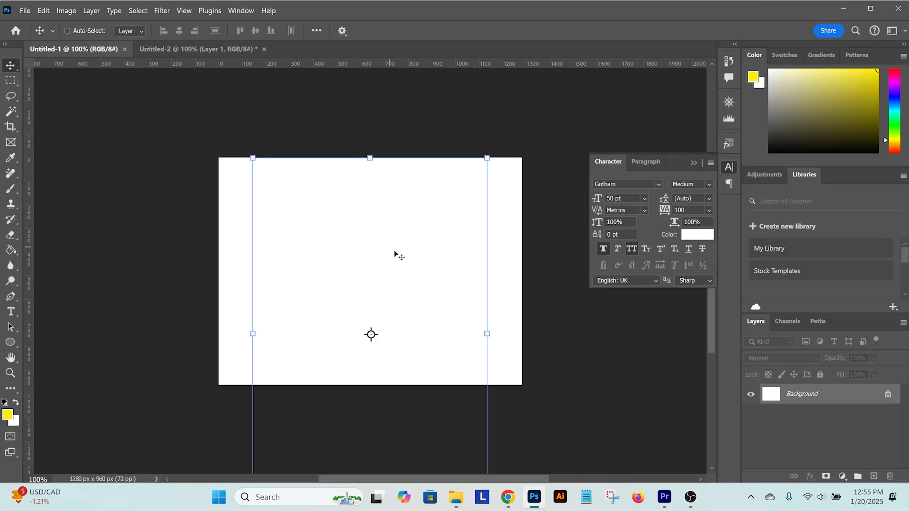
Scale the pasted portrait down so its full height fits the canvas
scroll(520, 339, "down", 3)
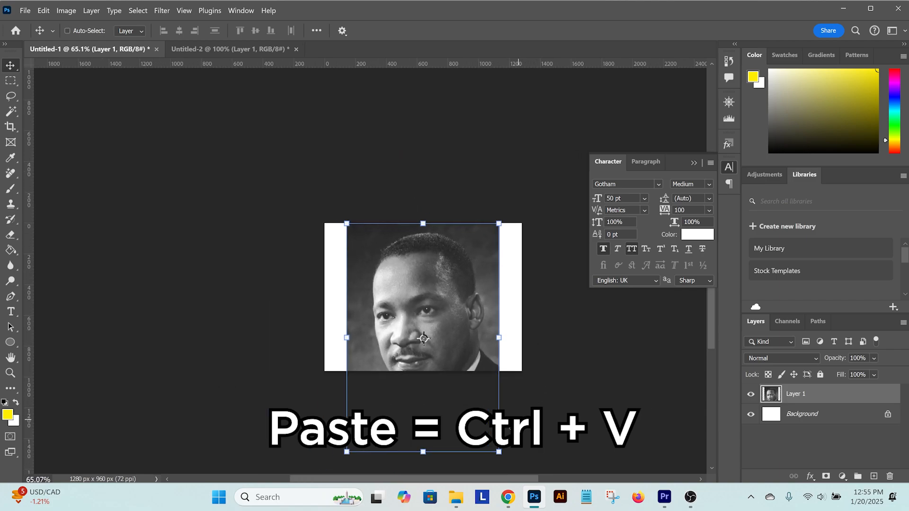
left_click_drag(498, 453, 443, 380)
key("Return")
Start a Pen tool path at the portrait's lower-left edge and trace the shoulder up to the chin
key("p")
scroll(347, 370, "up", 10)
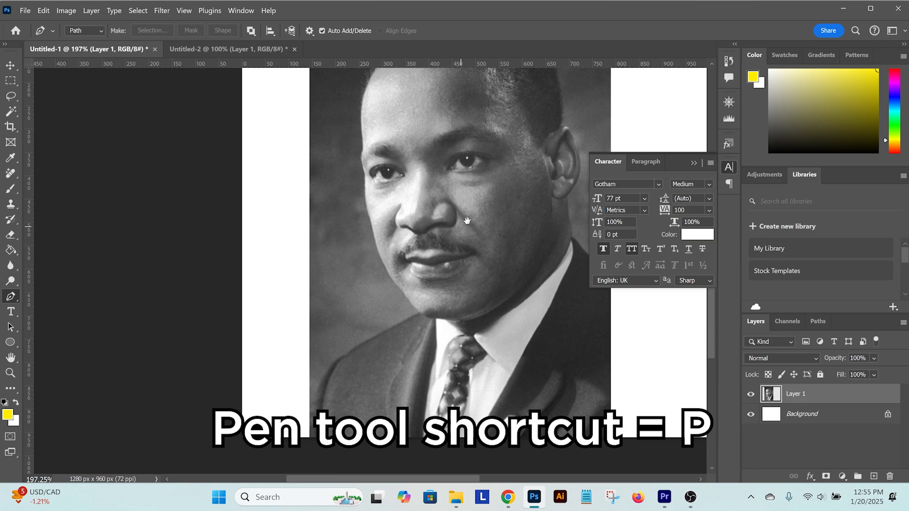
left_click(399, 214)
scroll(435, 283, "up", 2)
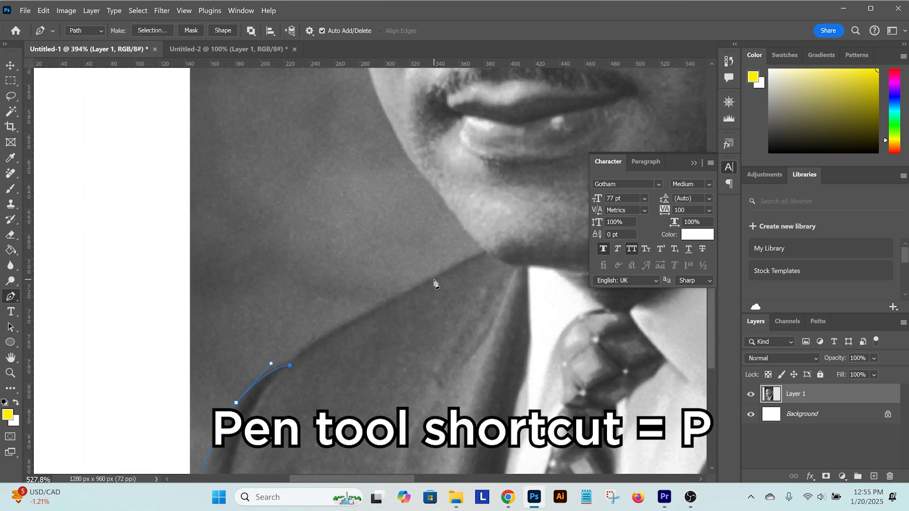
left_click_drag(377, 309, 437, 276)
left_click(481, 252)
Continue the pen path along the jaw, cheek and temple up to the side of the forehead
left_click_drag(456, 198, 504, 305)
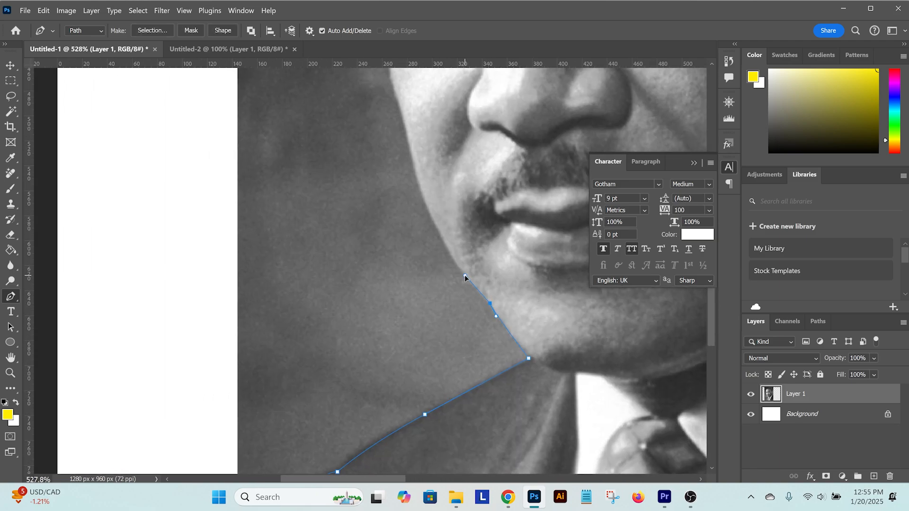
left_click_drag(405, 140, 407, 132)
left_click_drag(407, 130, 456, 309)
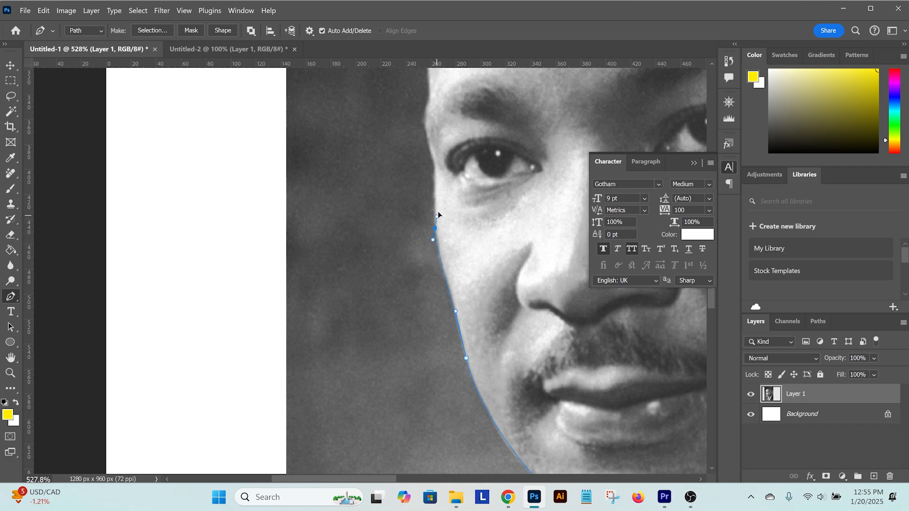
left_click_drag(436, 170, 466, 303)
left_click(461, 234)
left_click_drag(500, 138, 431, 309)
left_click(386, 282)
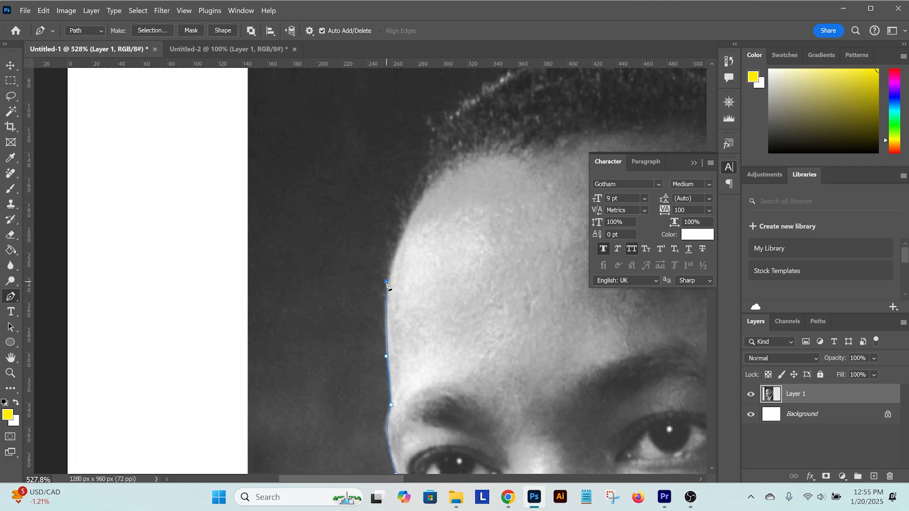
Continue the pen path around the top of the hair and down toward the ear
left_click_drag(454, 109, 464, 102)
left_click_drag(507, 113, 308, 269)
left_click_drag(356, 204, 395, 185)
left_click_drag(538, 195, 398, 189)
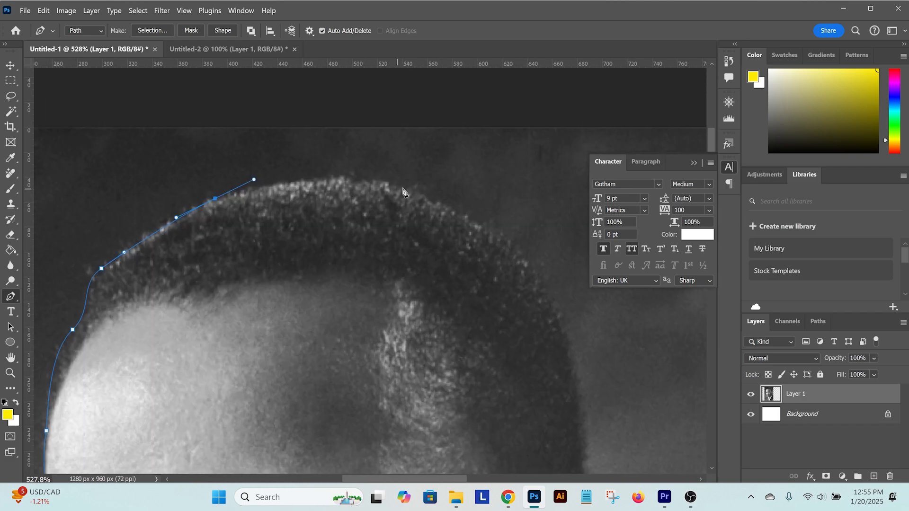
left_click_drag(596, 361, 535, 209)
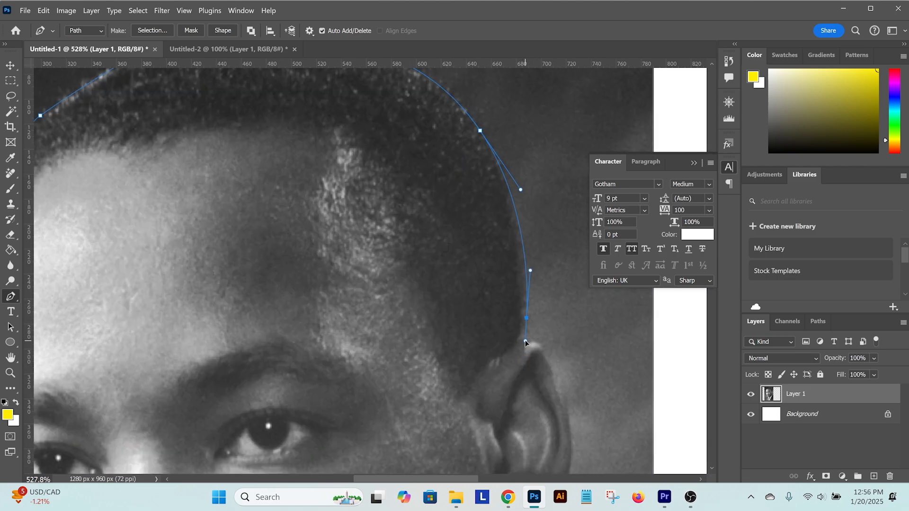
Trace the ear, neck and other shoulder, extend the path past the photo's cropped edge, and close it below the canvas
left_click_drag(559, 389, 511, 265)
left_click(488, 404)
left_click_drag(529, 371, 563, 181)
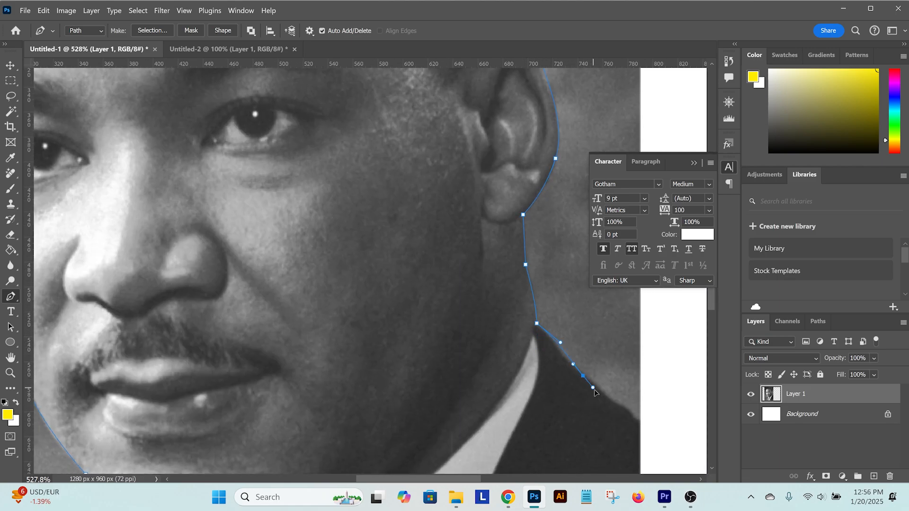
left_click_drag(658, 427, 499, 258)
left_click(500, 258)
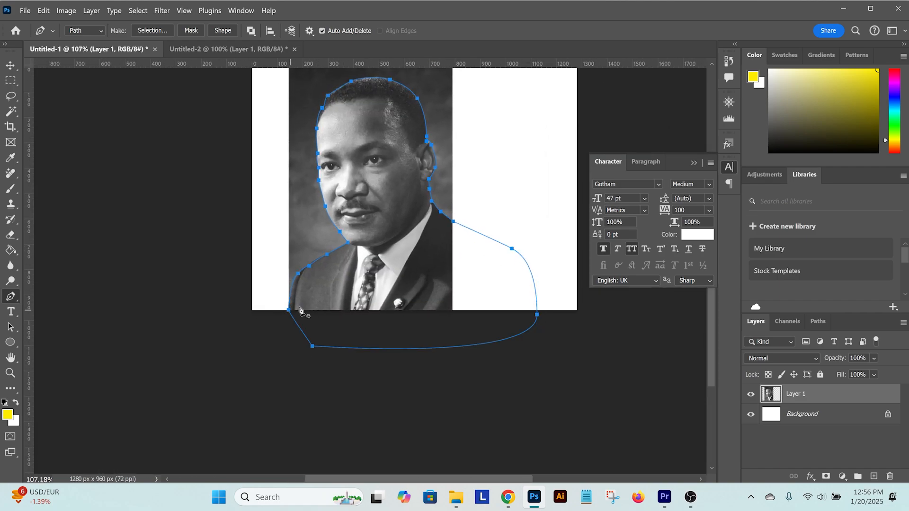
Make a selection from the closed pen path around the portrait
right_click(359, 284)
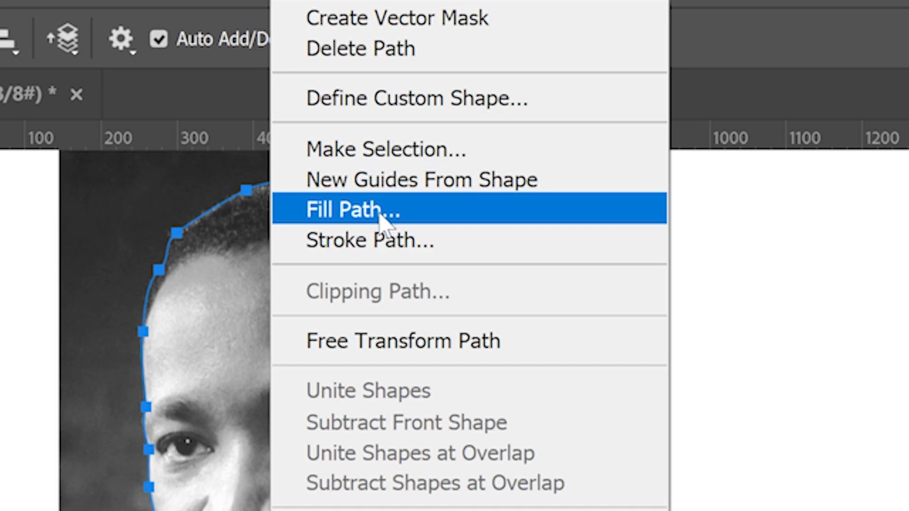
left_click(394, 66)
key("Return")
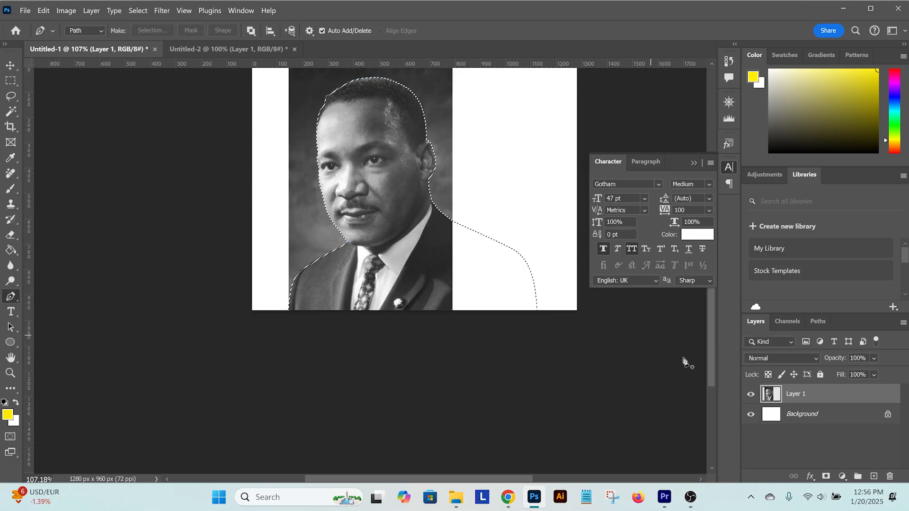
Sample the suit's dark colour and fill the selection with it on a new layer between the portrait and the background
key("i")
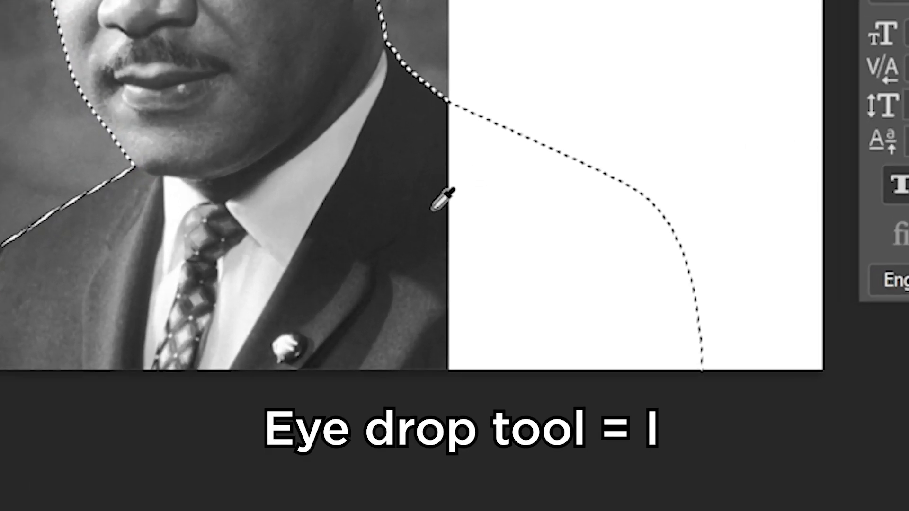
left_click(452, 259)
key("g")
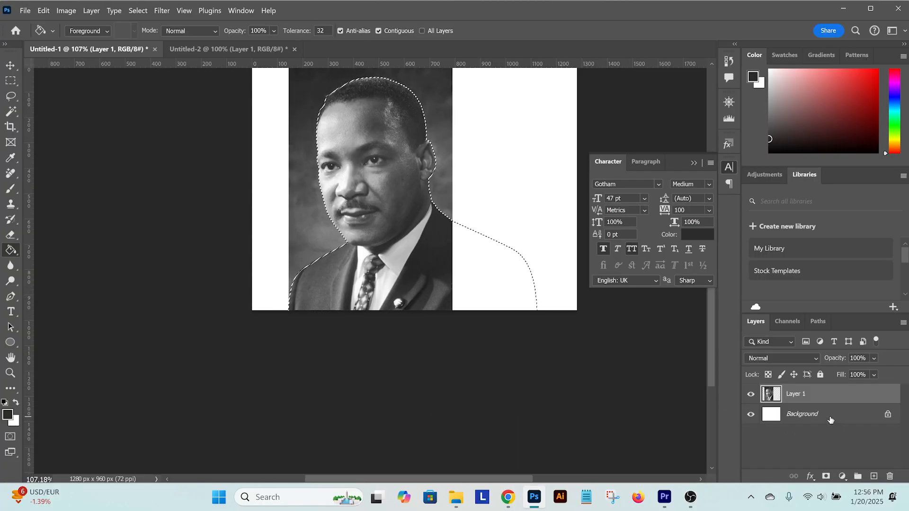
left_click(830, 419)
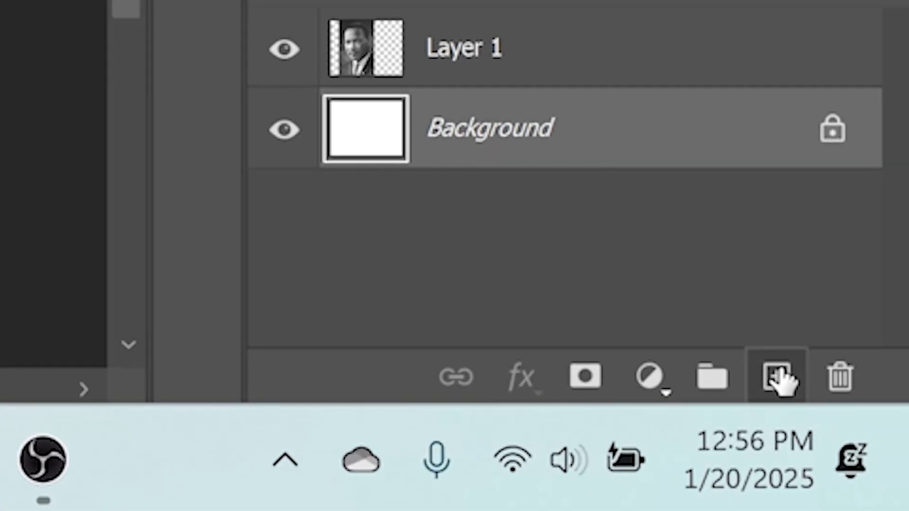
left_click(779, 378)
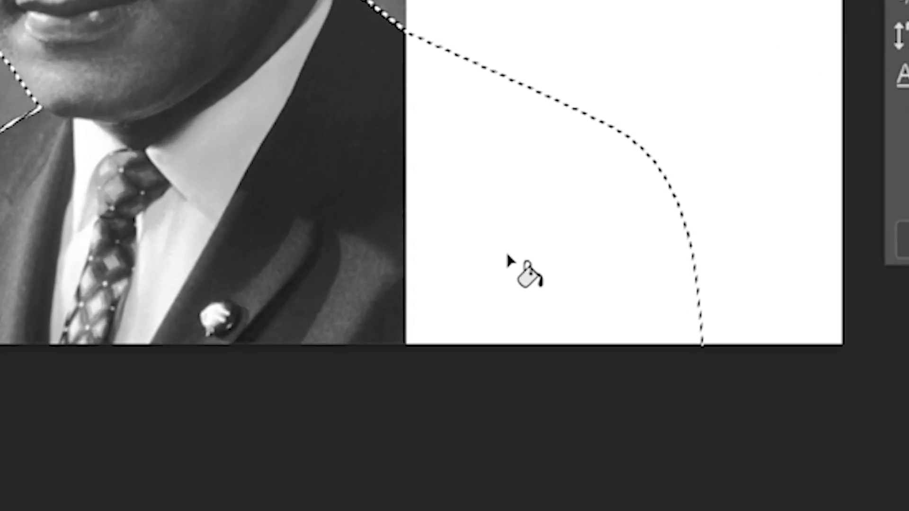
left_click(495, 298)
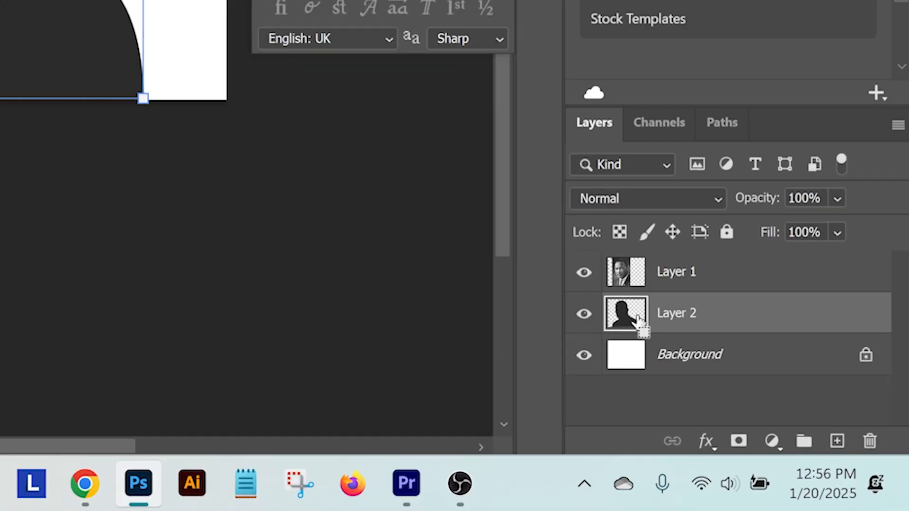
Mask the portrait layer to the silhouette's shape and group it with the dark silhouette layer
left_click(805, 394)
left_click(826, 476)
left_click(610, 272, "shift")
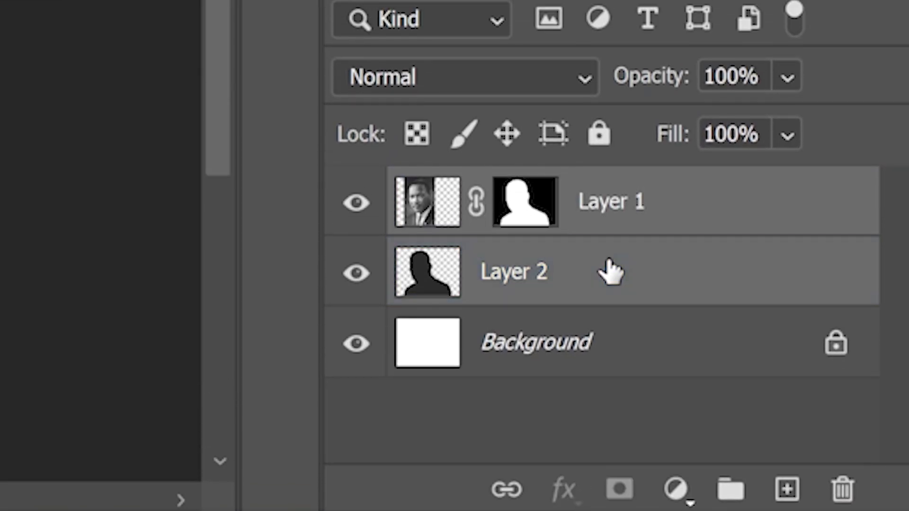
left_click_drag(664, 244, 728, 492)
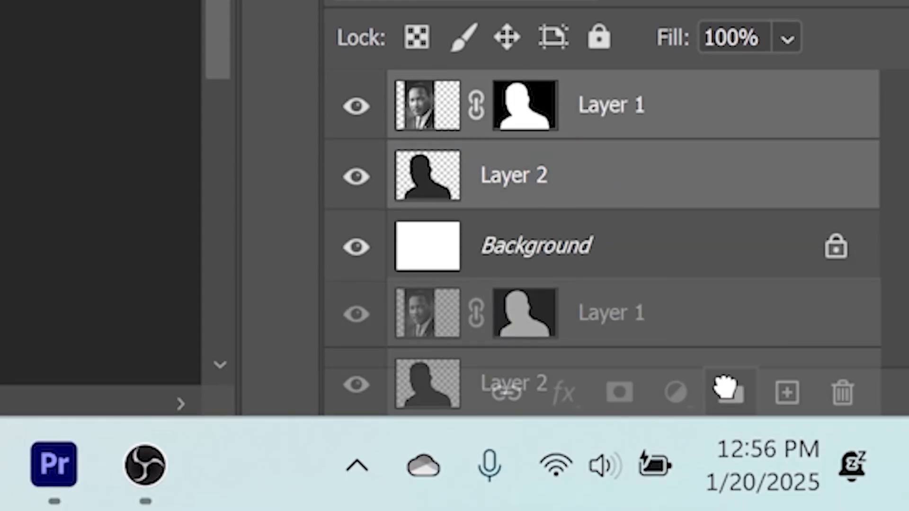
left_click_drag(726, 387, 728, 392)
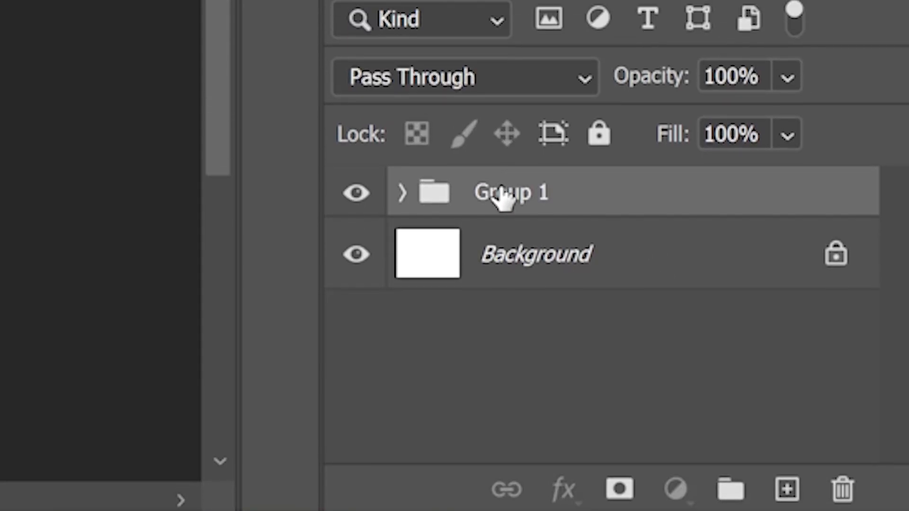
Rename the new layer group as MLK
double_click(504, 101)
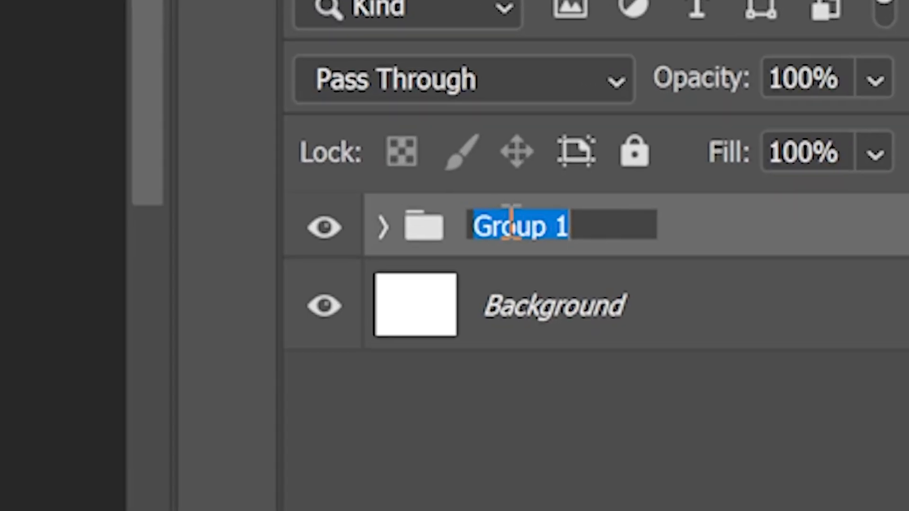
type("MLK")
key("Return")
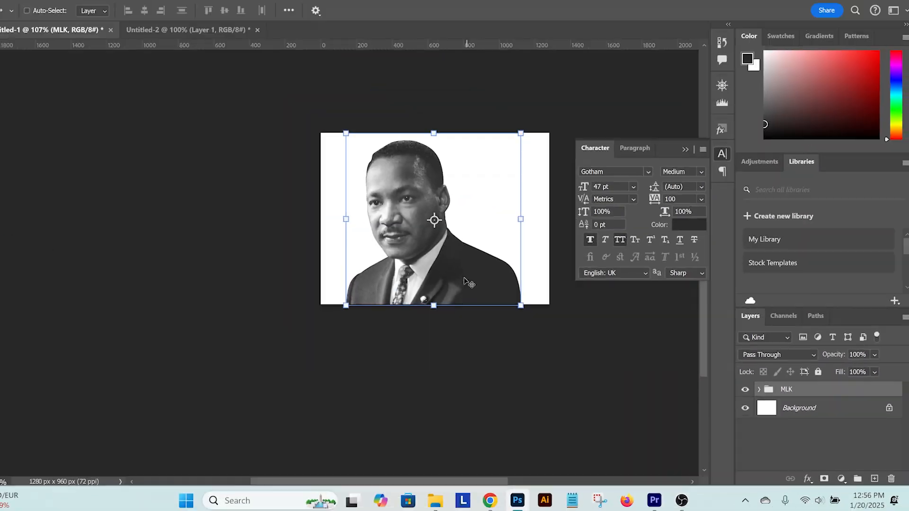
Move the portrait to the right side of the canvas and convert the MLK group to a smart object
left_click_drag(432, 220, 558, 290)
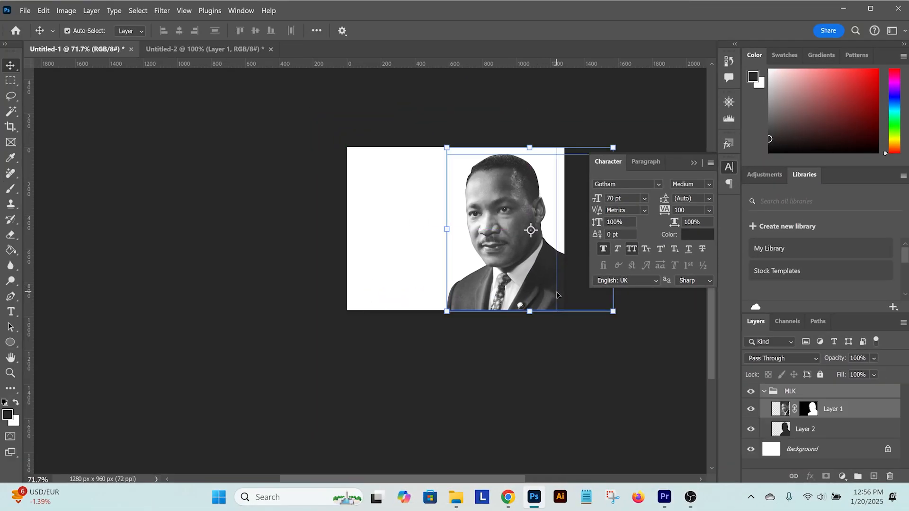
left_click(764, 392)
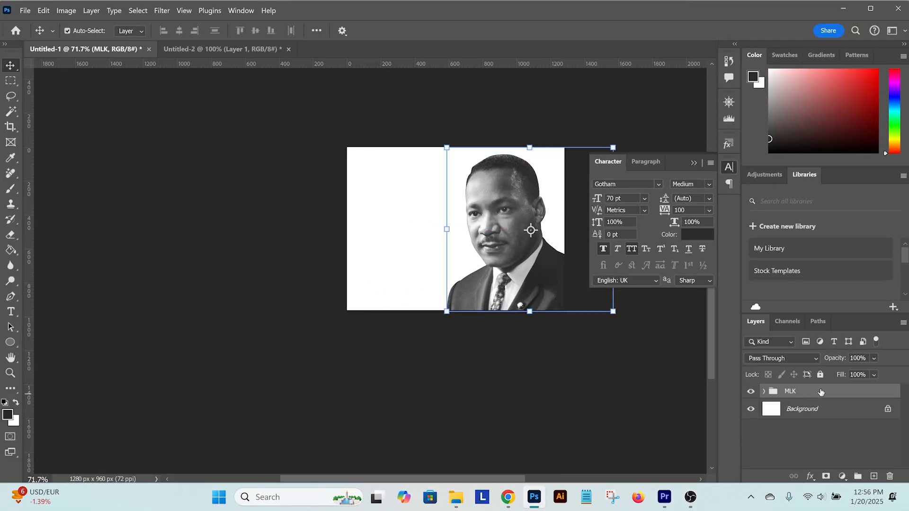
right_click(820, 392)
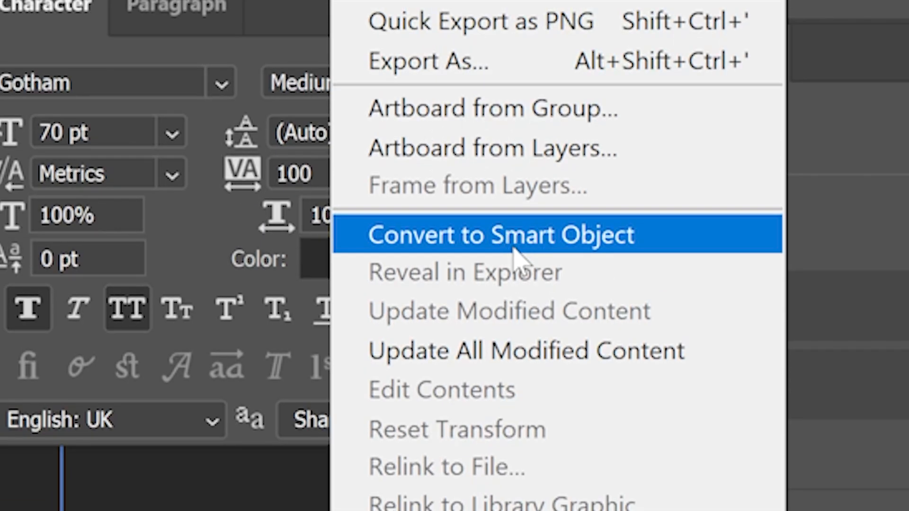
left_click(516, 235)
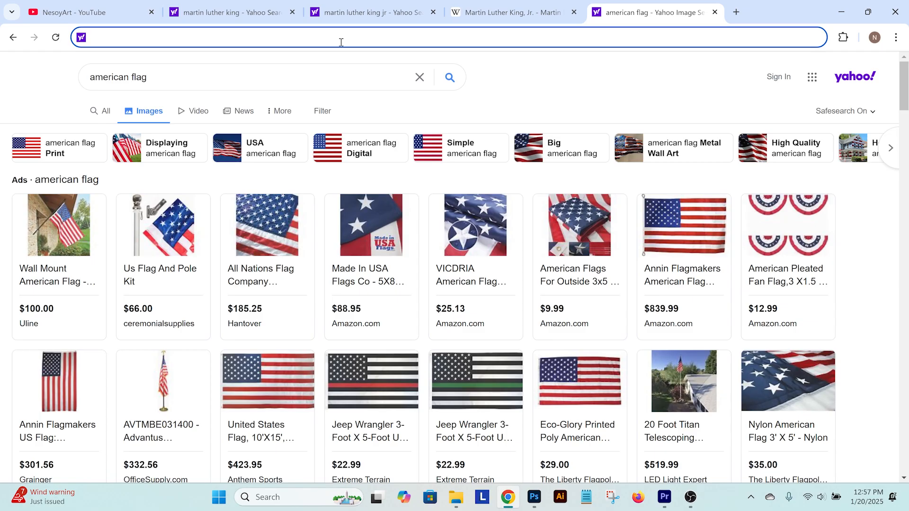
Switch to Chrome and open the stock photos section of Motion Array
type("mo")
key("Return")
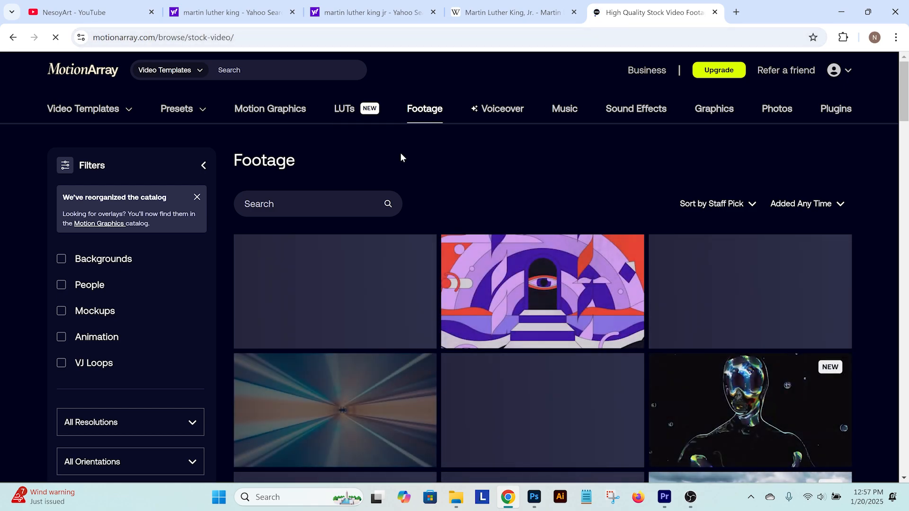
left_click(777, 109)
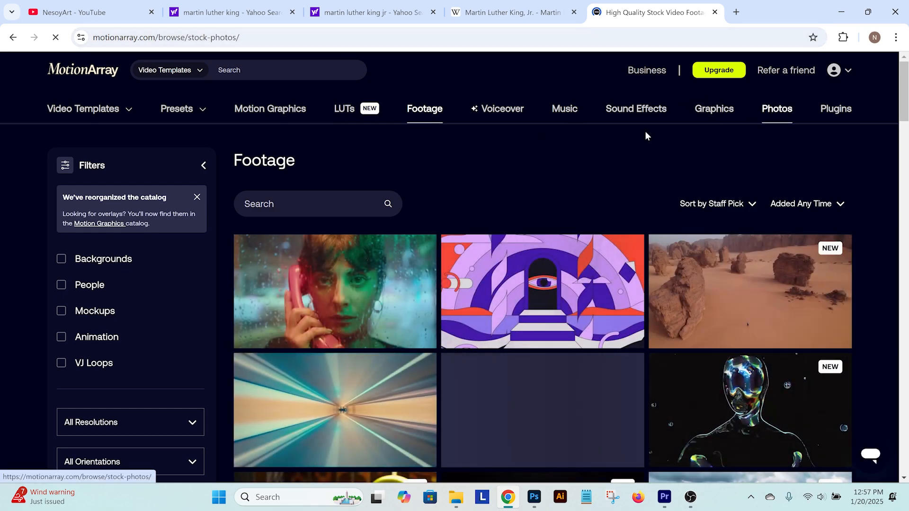
Search the Motion Array photos for "american flag"
left_click(331, 209)
type("amer")
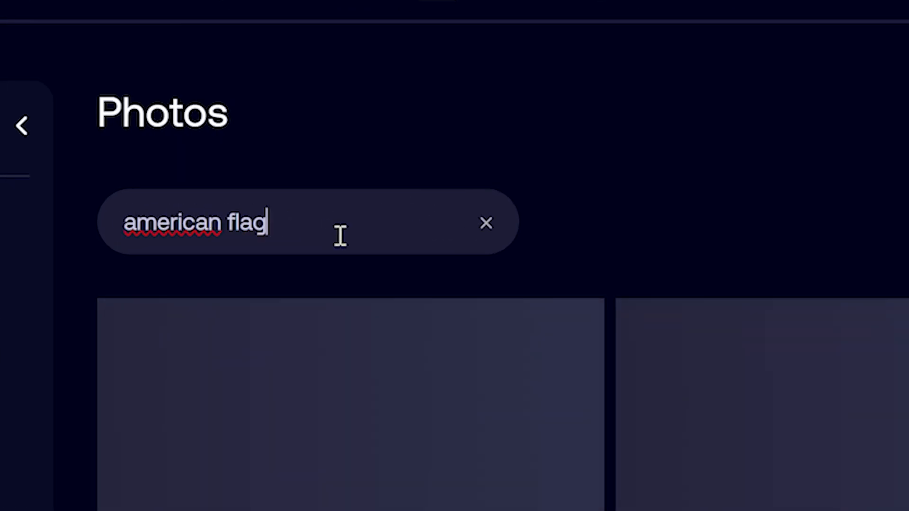
type("ican flag")
key("Return")
Open the 4000x2899 waving American flag photo and download it
scroll(547, 228, "down", 5)
left_click(547, 227)
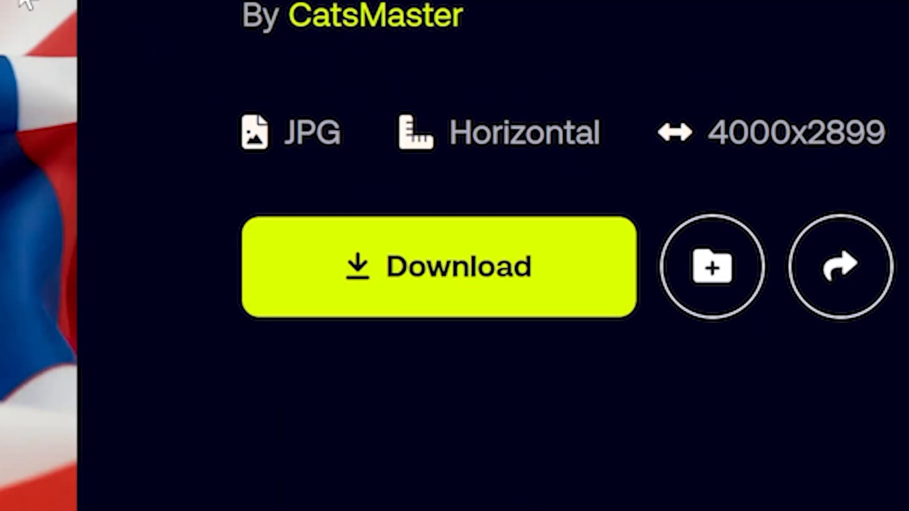
left_click(439, 267)
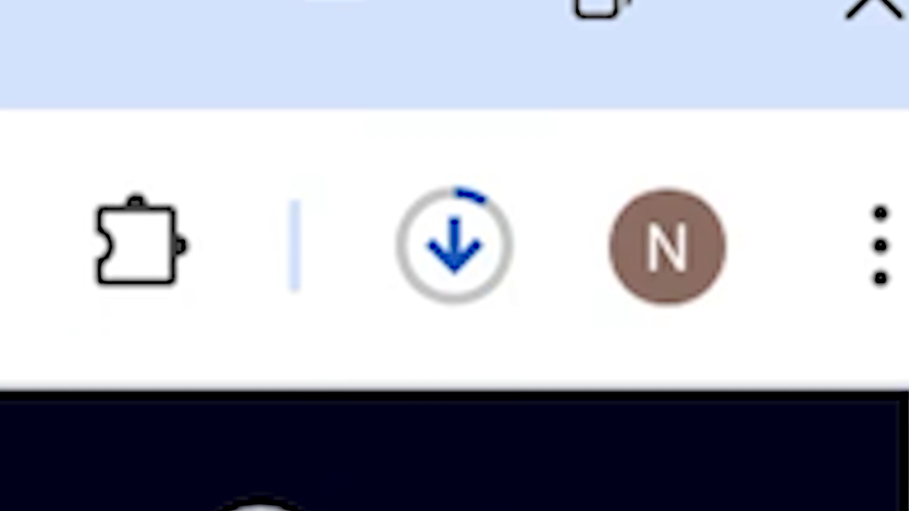
Copy the whole downloaded flag photo into the Photoshop portrait document beneath the MLK layer and scale it down to cover the canvas
right_click(366, 152)
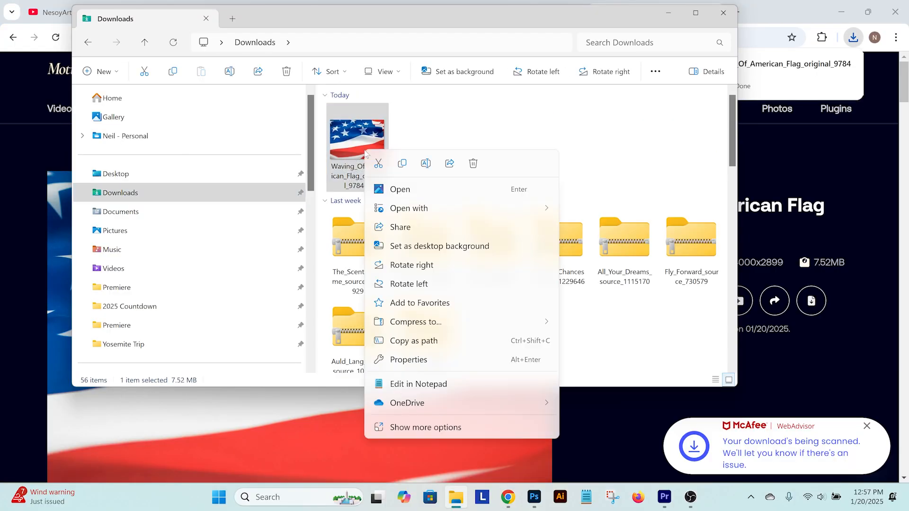
mouse_move(416, 213)
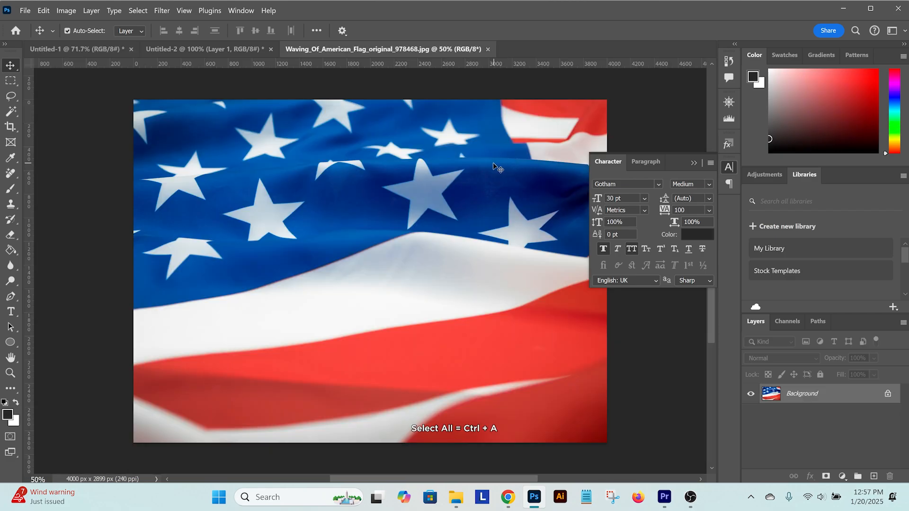
key("ctrl+a")
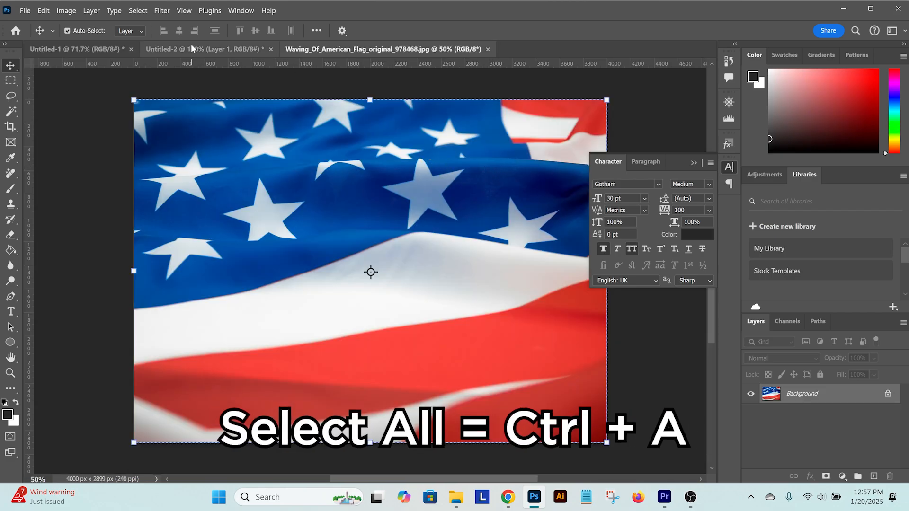
key("ctrl+Tab")
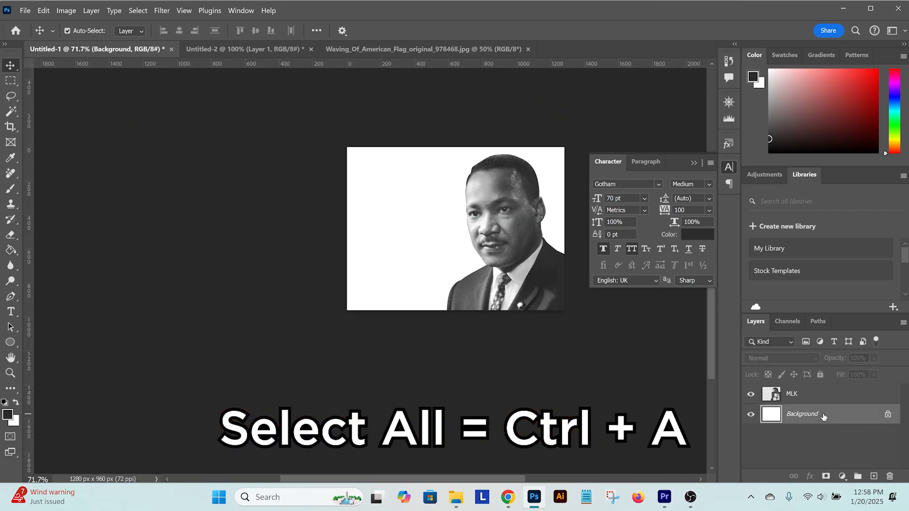
key("ctrl+v")
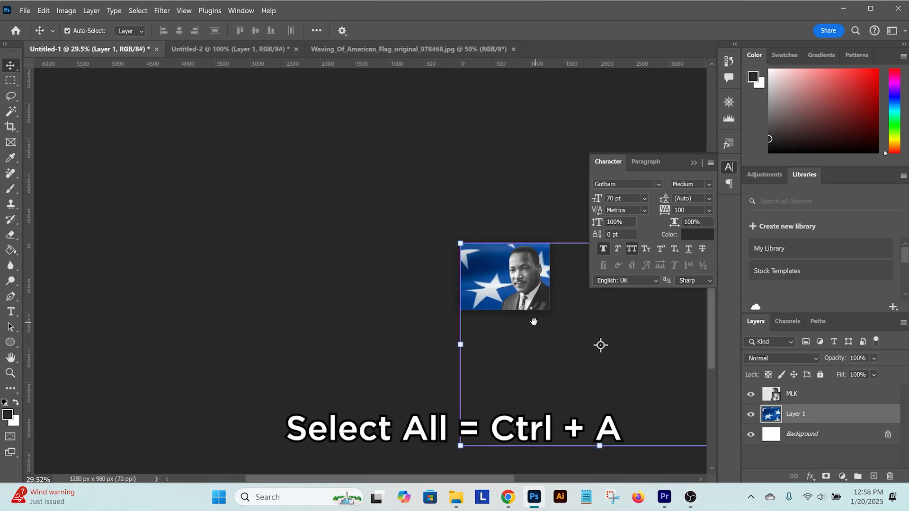
left_click_drag(534, 322, 427, 286)
left_click_drag(633, 411, 464, 284)
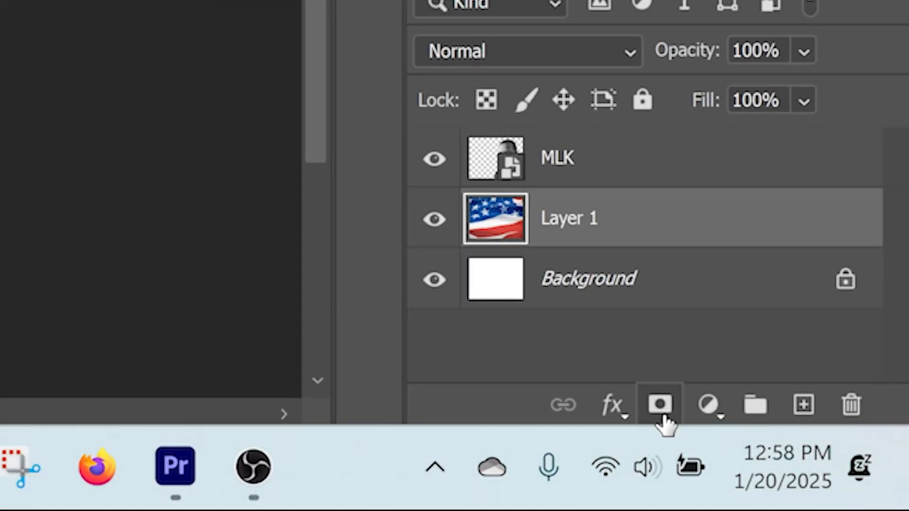
Add a layer mask to the flag and fade it out with a diagonal linear gradient from the stars toward the portrait's chin
left_click(662, 412)
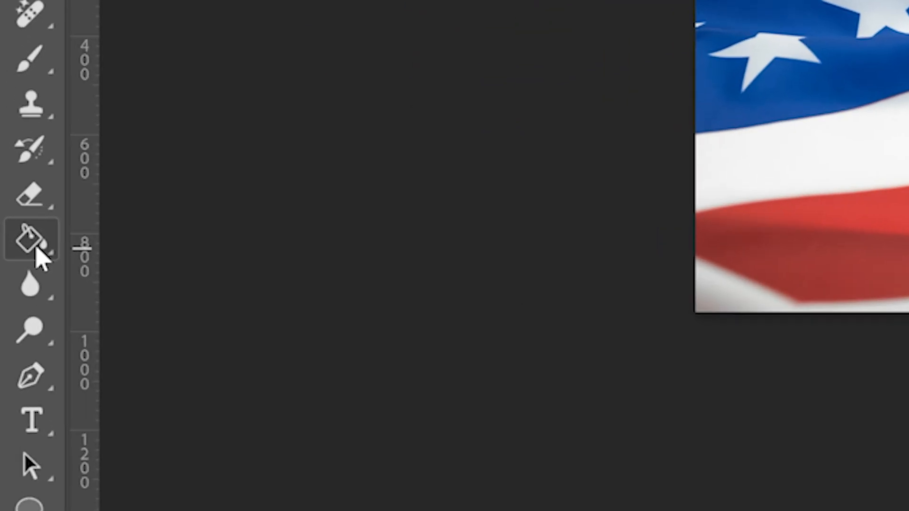
right_click(12, 254)
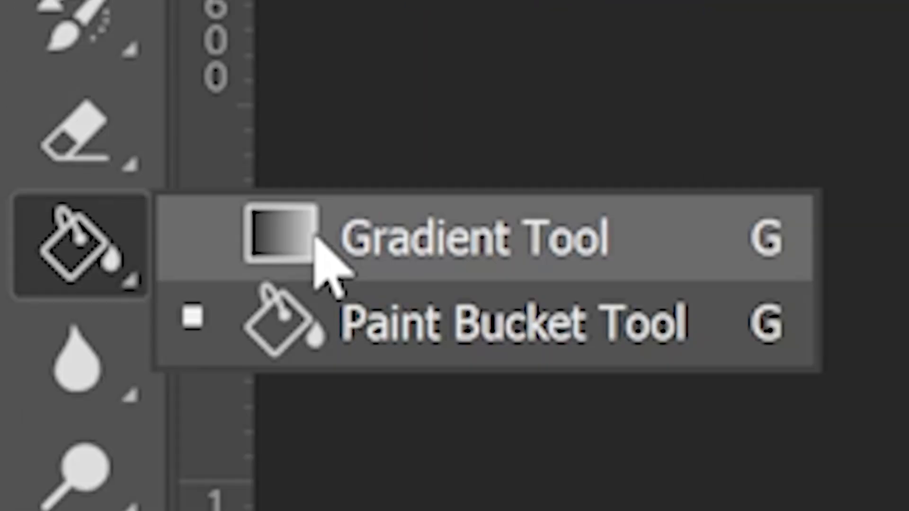
left_click(316, 239)
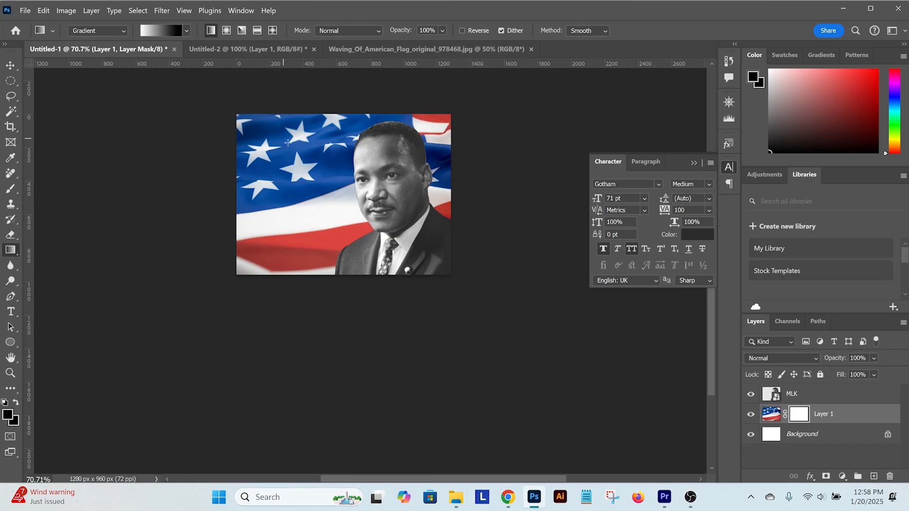
left_click_drag(283, 138, 372, 215)
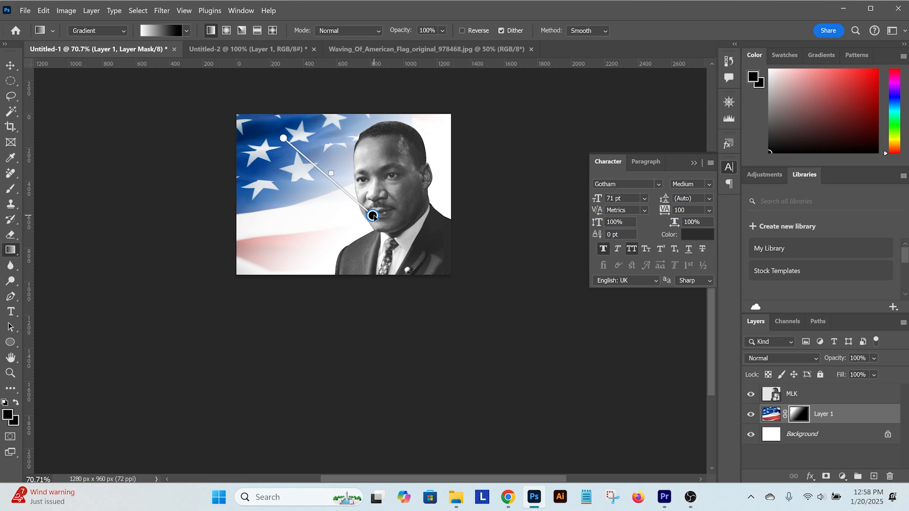
key("v")
Duplicate the MLK and flag layers together and merge the duplicates into a single layer above them
left_click(848, 414, "shift")
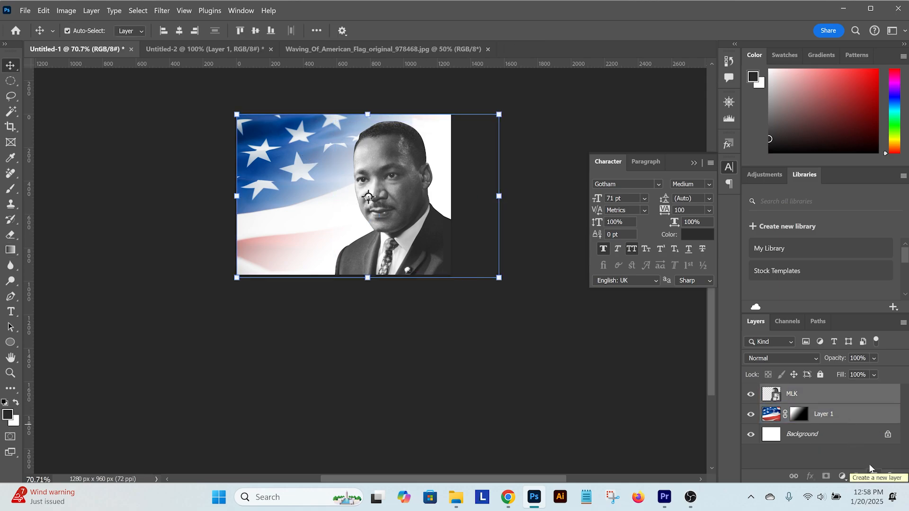
key("ctrl+j")
key("ctrl+e")
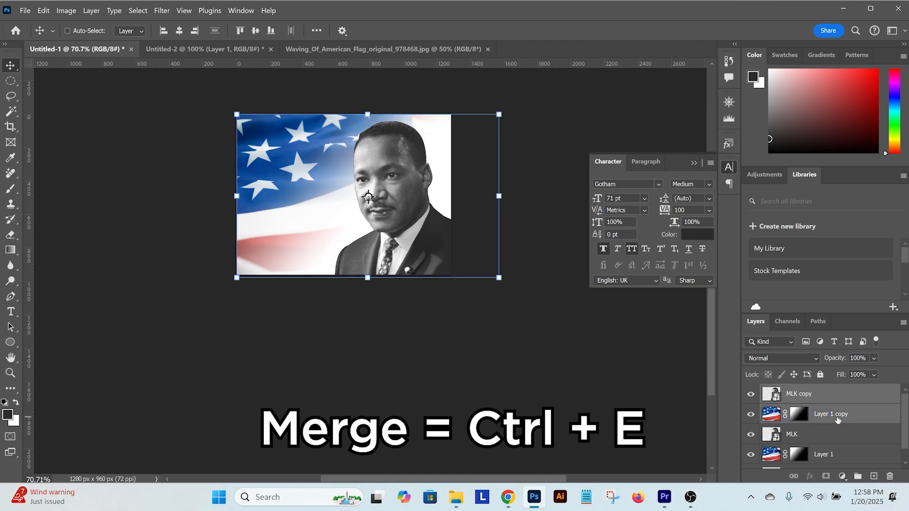
Desaturate the merged MLK copy layer and hide the original MLK and flag layers
left_click(838, 421, "shift")
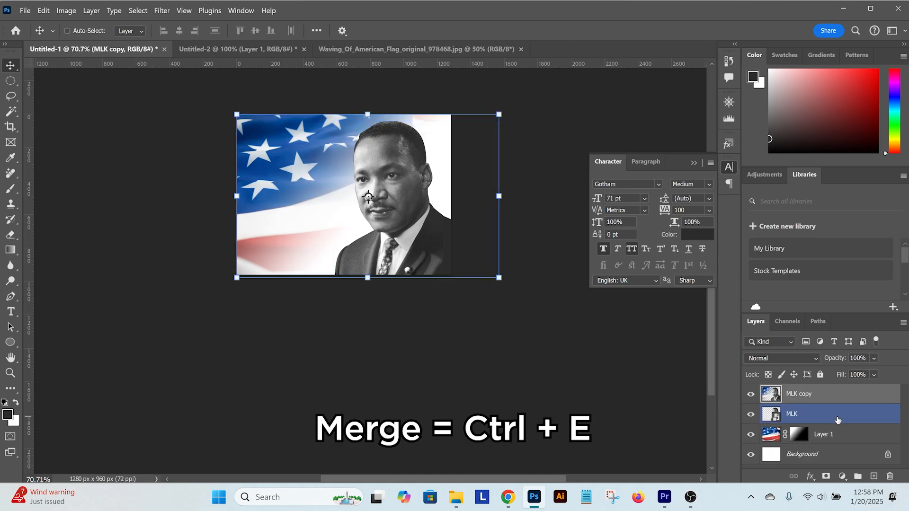
key("ctrl+shift+u")
left_click(751, 414)
left_click(751, 434)
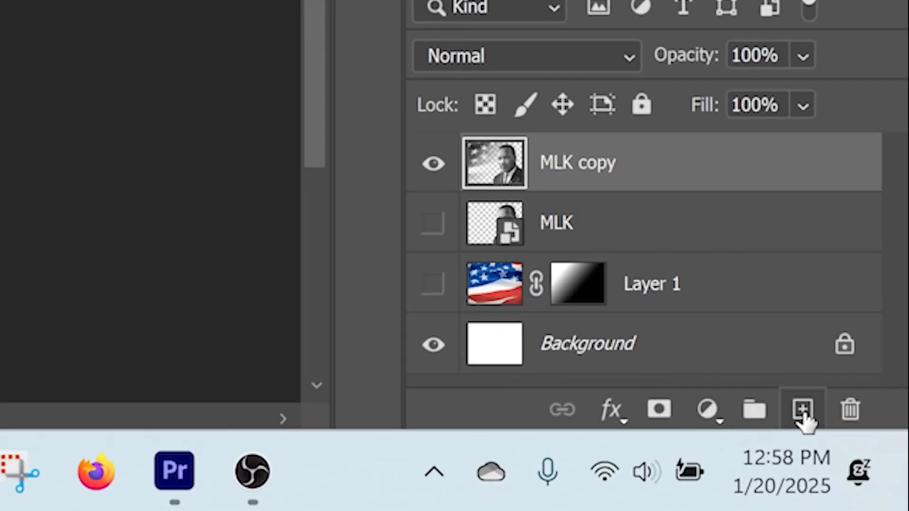
Create a new layer above MLK copy, and switch to Chrome to search Yahoo Images for "sepia color"
left_click(802, 412)
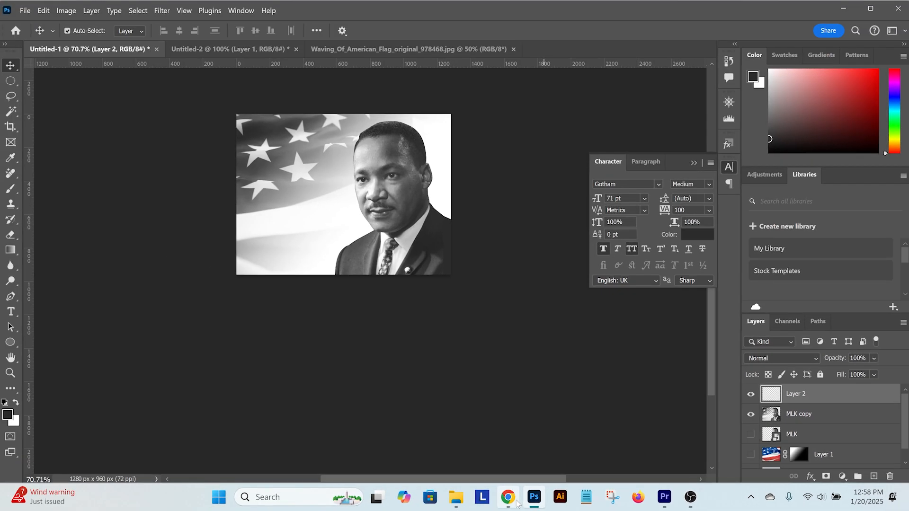
left_click(509, 497)
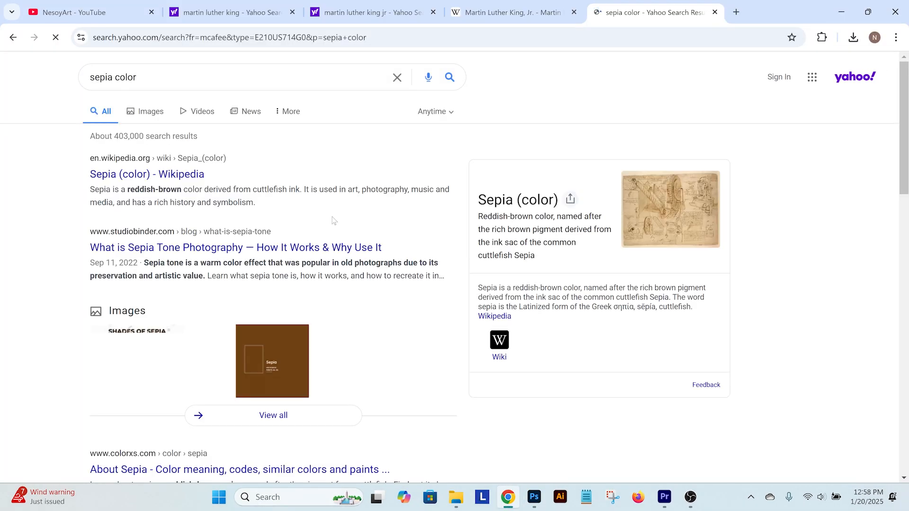
left_click(149, 110)
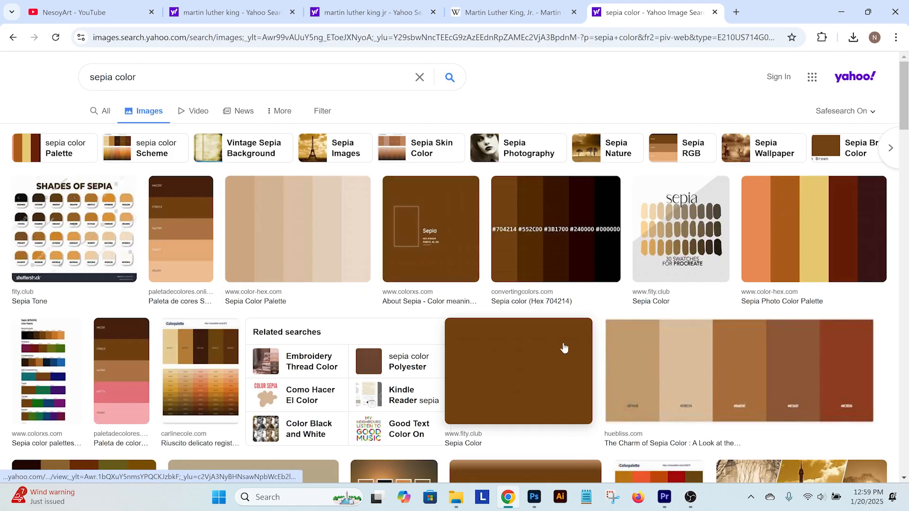
Copy the five-tone sepia palette image and paste it into Layer 2 of the Photoshop document
left_click(563, 347)
right_click(416, 266)
left_click(440, 312)
left_click(534, 497)
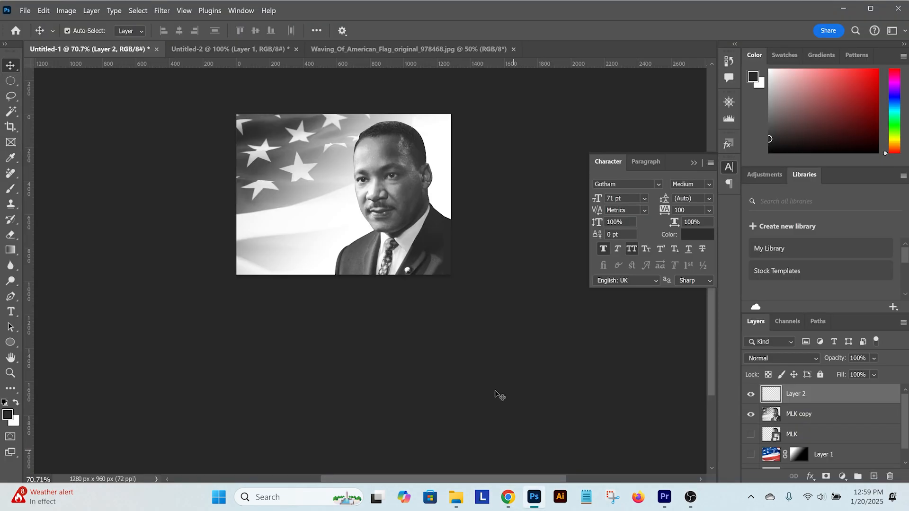
key("ctrl+v")
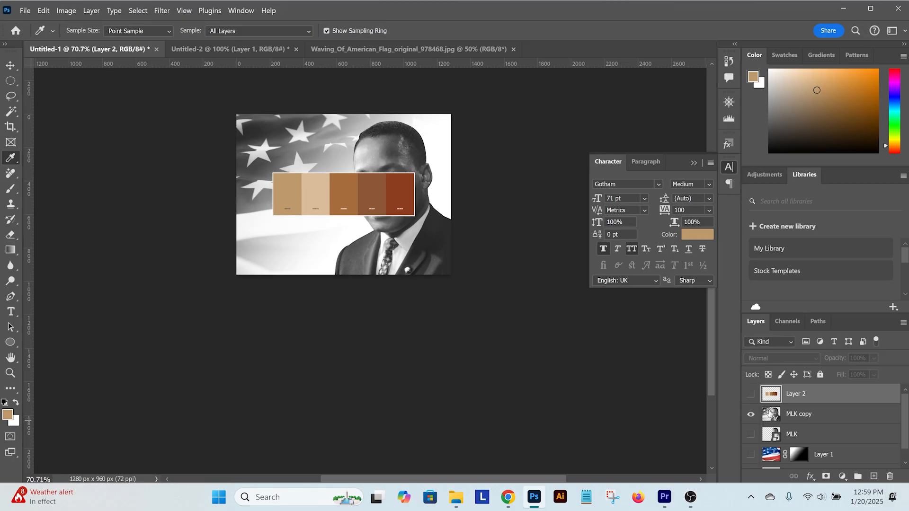
Hide the palette layer and fill a new layer above MLK copy with the palette's light tan, using the Overlay blend mode
left_click(751, 393)
left_click(874, 476)
key("alt+BackSpace")
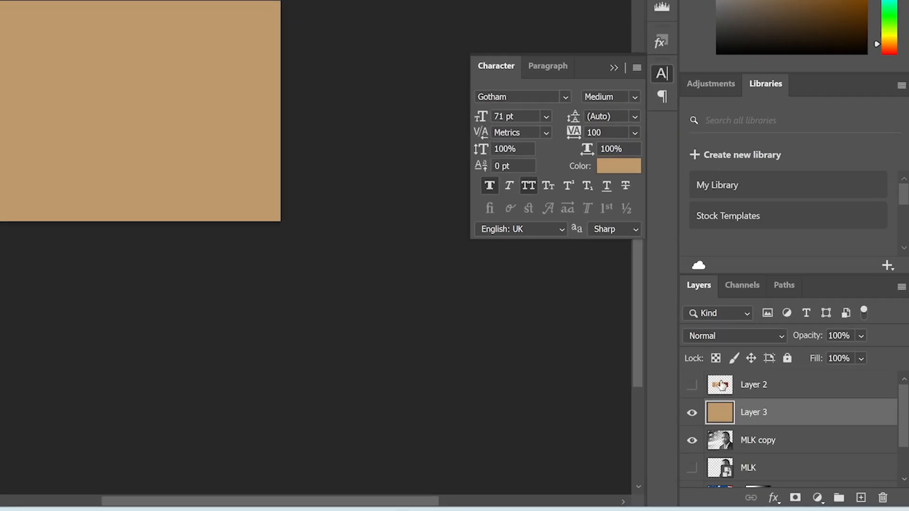
left_click(473, 251)
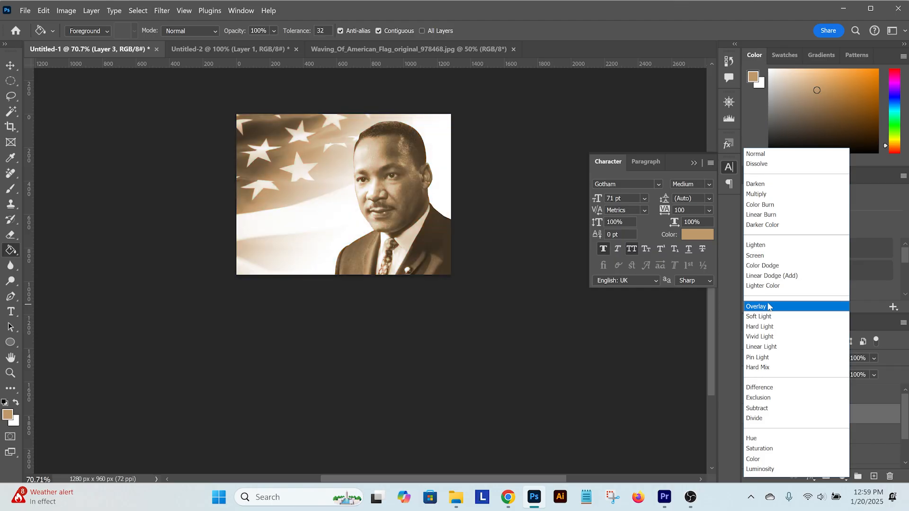
left_click(769, 307)
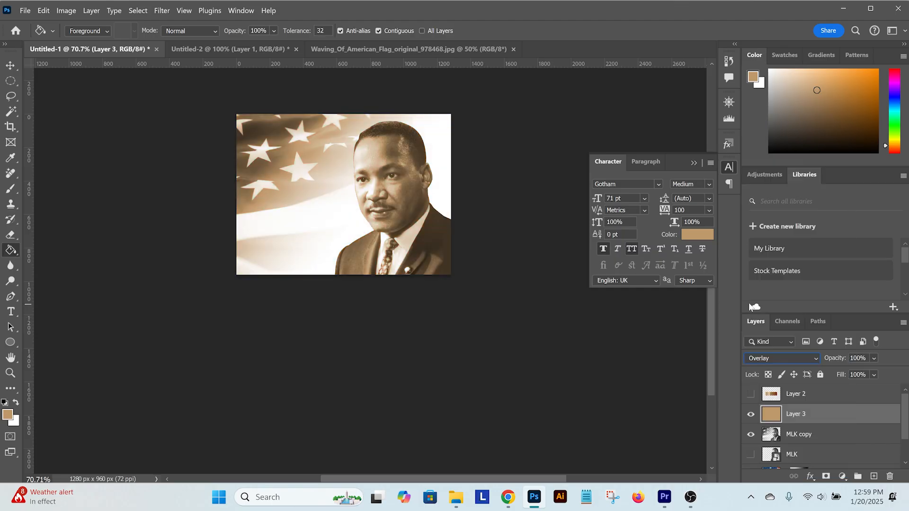
Reset the foreground and background colors to their defaults and fill a new layer above the tan layer with black
left_click_drag(412, 173, 535, 300)
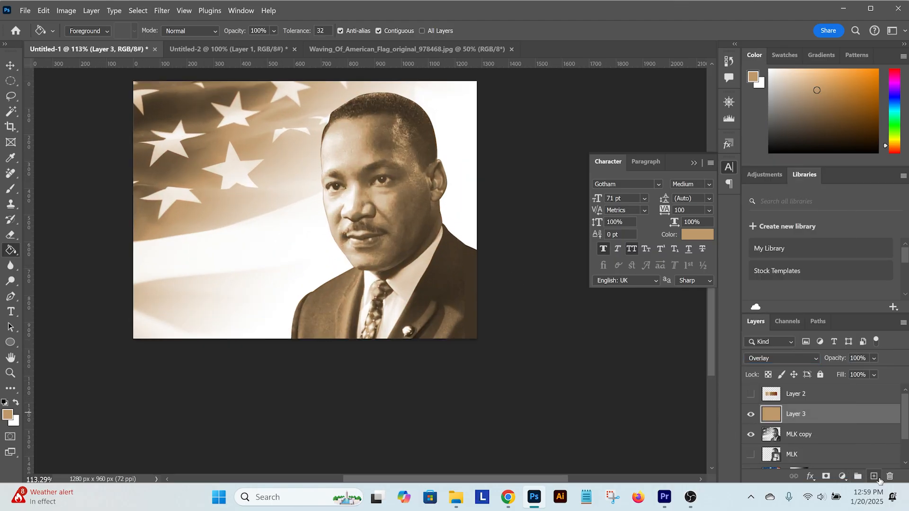
left_click(5, 402)
left_click(299, 217)
scroll(382, 238, "down", 3)
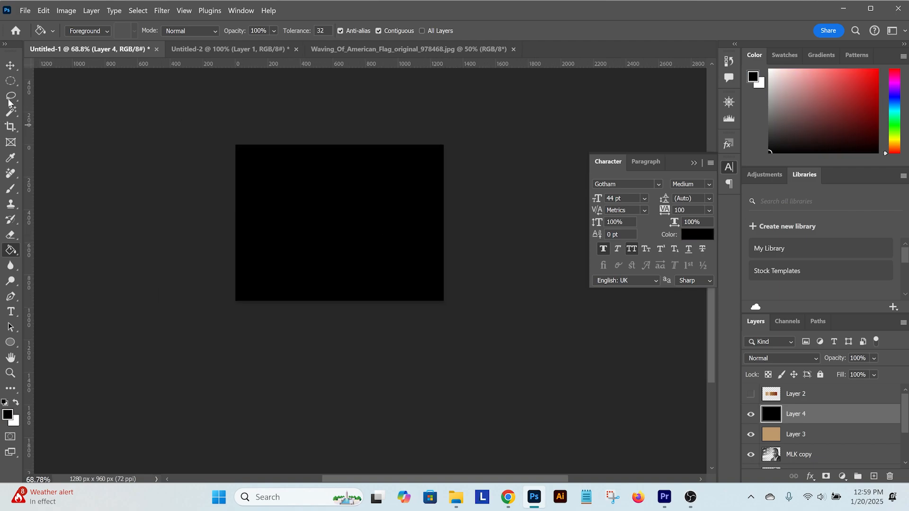
Mask the black layer into a vignette from an inverted elliptical selection spanning the canvas width, feathered by 200 pixels
key("m")
left_click_drag(235, 160, 445, 283)
right_click(361, 208)
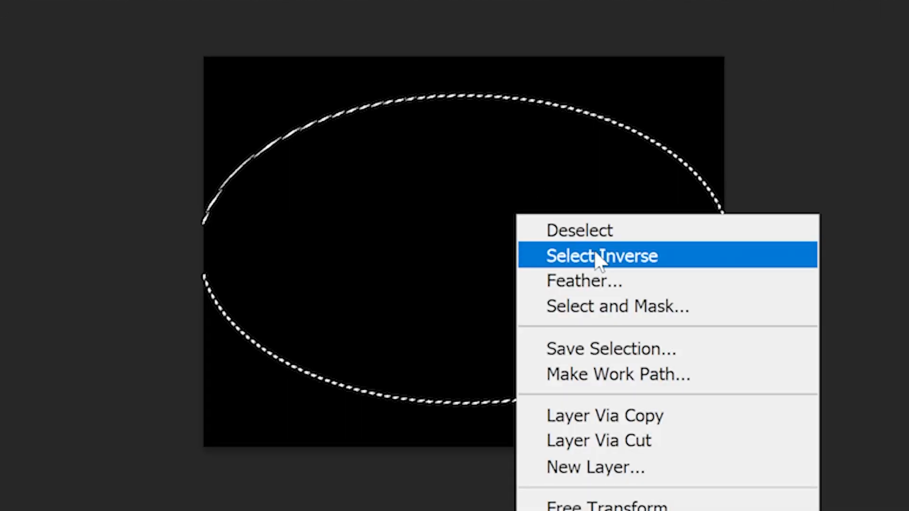
left_click(386, 234)
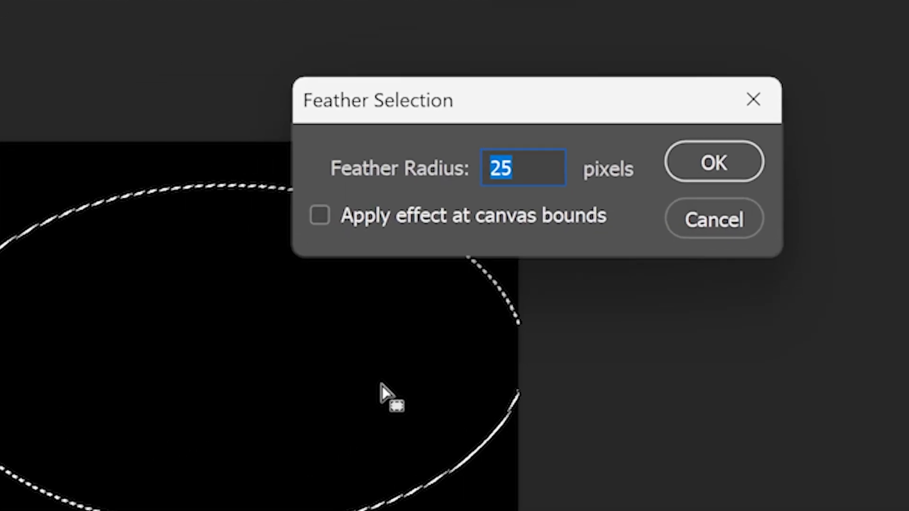
type("200")
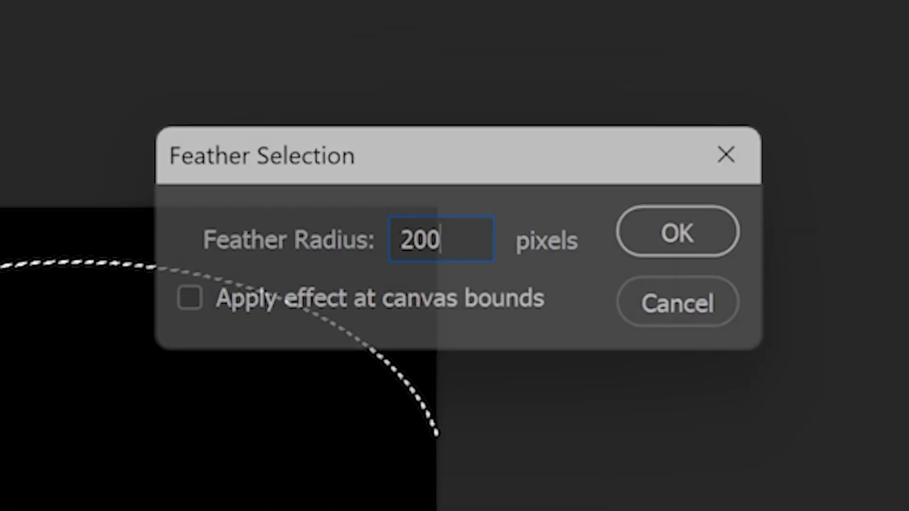
key("Return")
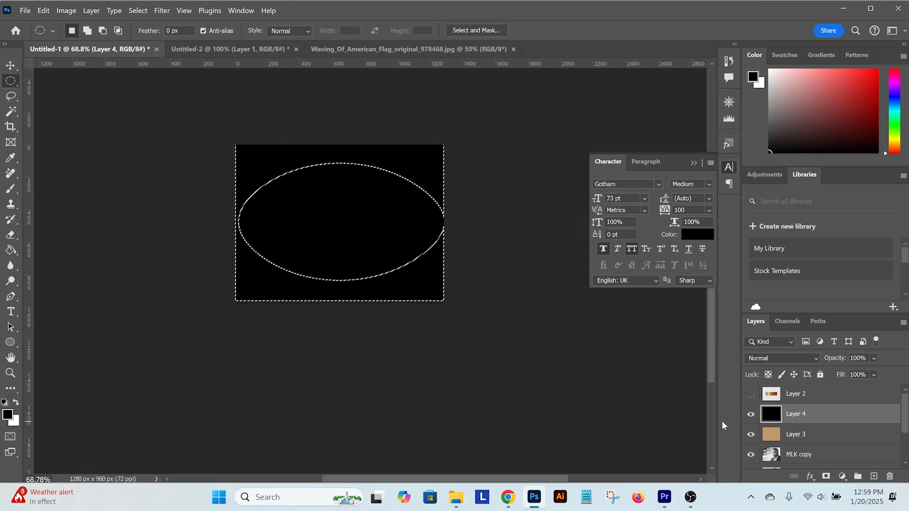
left_click(826, 476)
key("v")
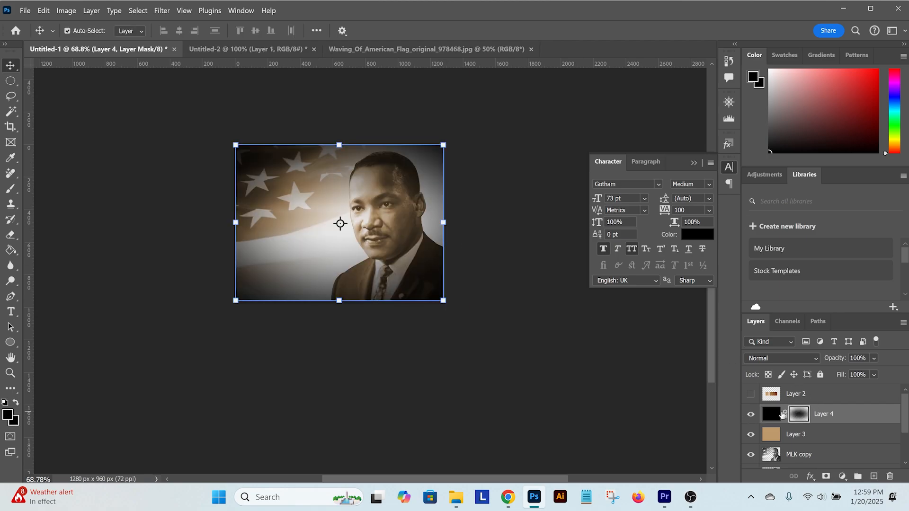
Enlarge the vignette layer in height and width so that its edges extend beyond the canvas
key("ctrl+t")
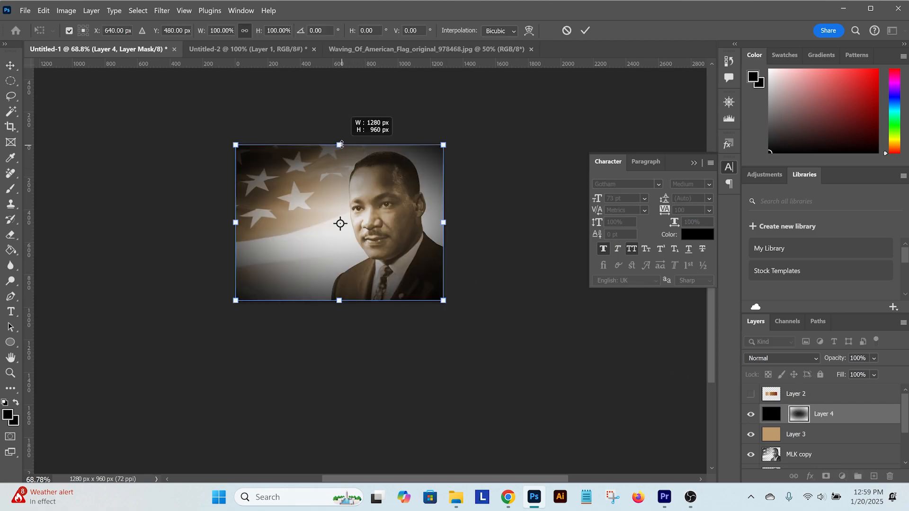
left_click_drag(341, 144, 341, 129)
left_click_drag(447, 223, 466, 226)
Paint black on the vignette's layer mask over the portrait's face with a reduced soft brush
key("b")
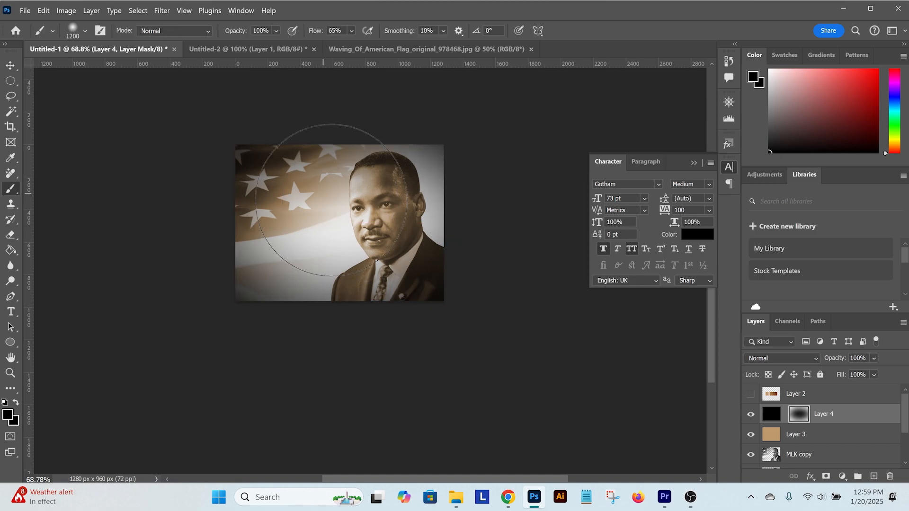
key("bracketleft")
key("bracketleft")
key("bracketleft")
left_click_drag(385, 204, 385, 206)
key("v")
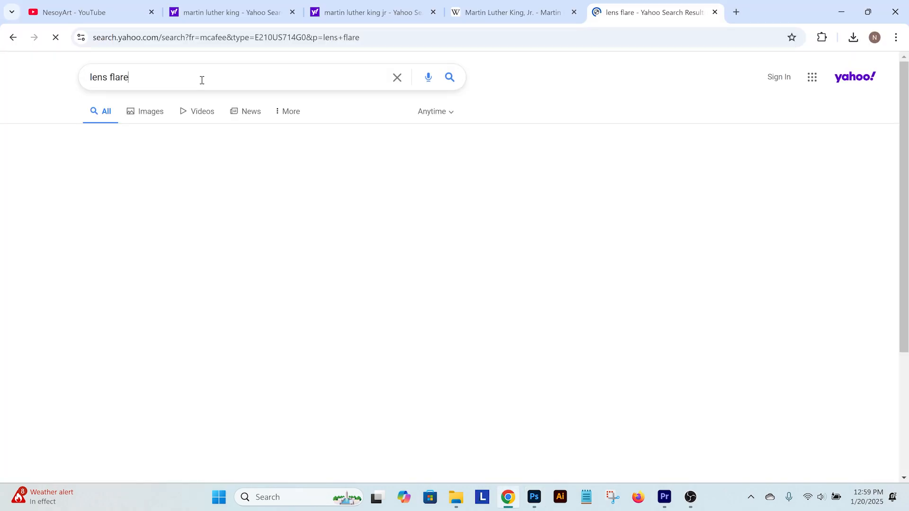
Search Yahoo Images in Chrome for "lens flare gold" and browse the image results
type("gold")
key("Return")
scroll(313, 241, "down", 8)
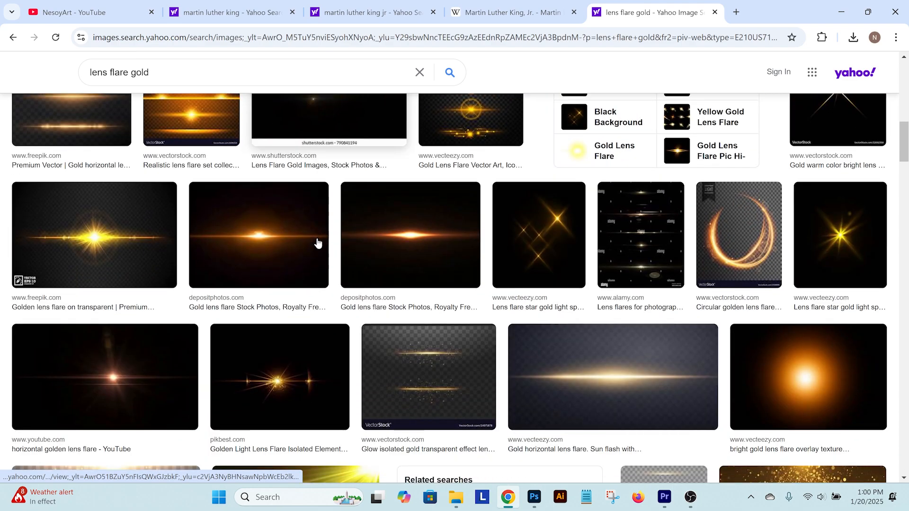
scroll(370, 232, "down", 9)
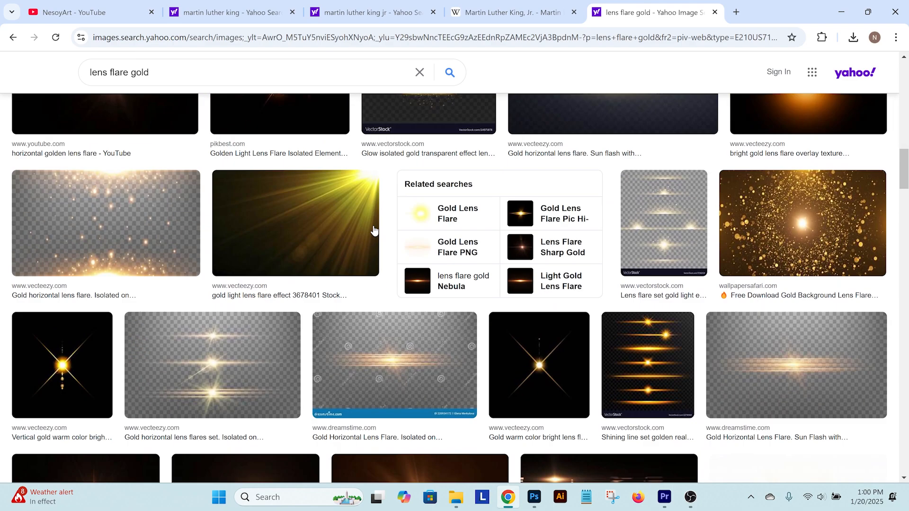
Copy the 1280x720 "golden lens flare horizontal 007" image and paste it into the Photoshop document above the vignette layer
left_click(374, 230)
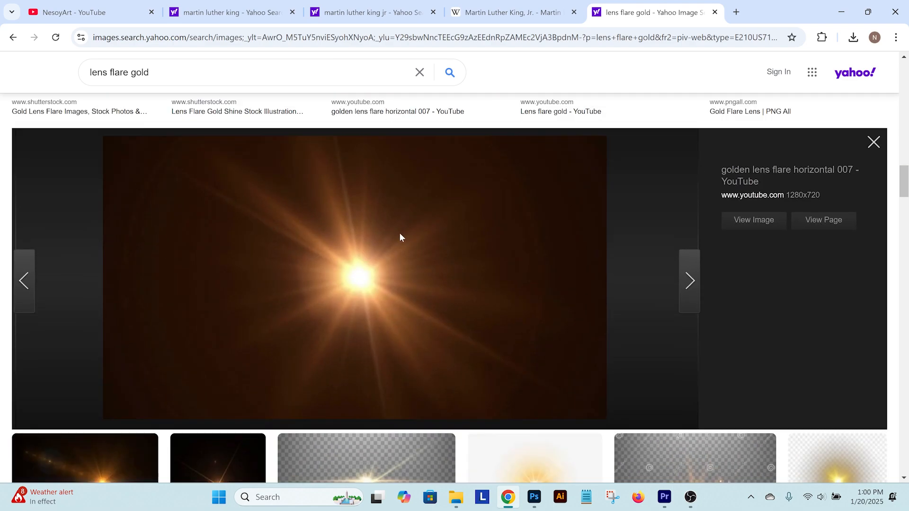
right_click(380, 253)
left_click(410, 303)
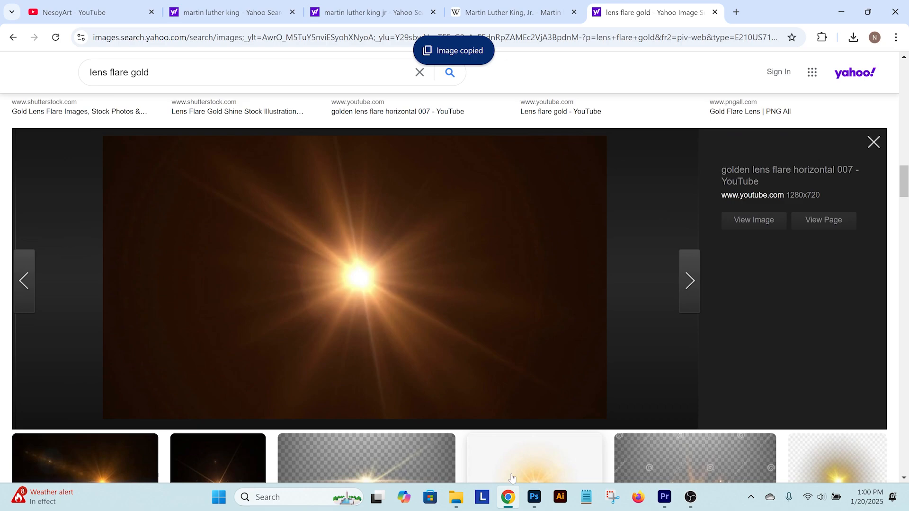
left_click(540, 503)
key("ctrl+v")
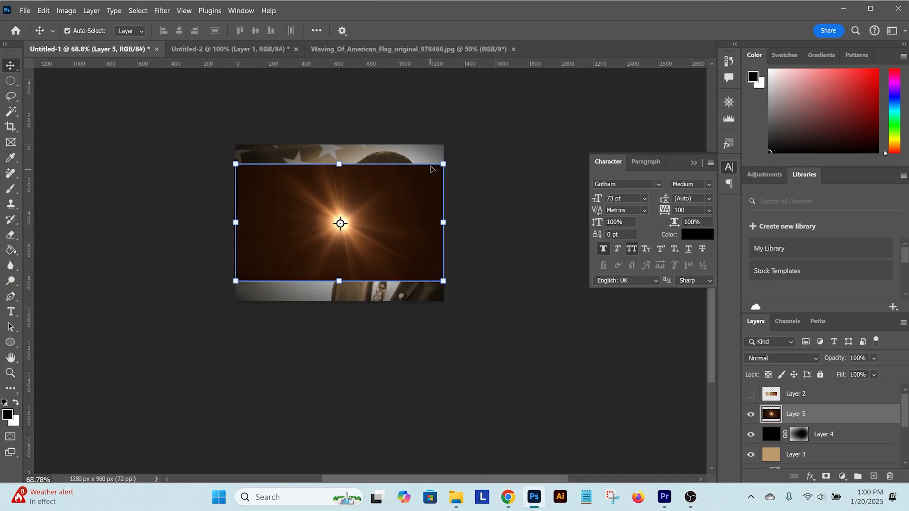
Enlarge the lens flare layer to cover the whole canvas and place its bright centre at the canvas's upper-left corner
left_click_drag(443, 164, 515, 124)
left_click_drag(402, 195, 298, 121)
left_click_drag(408, 245, 513, 313)
key("ctrl+z")
left_click_drag(236, 150, 238, 150)
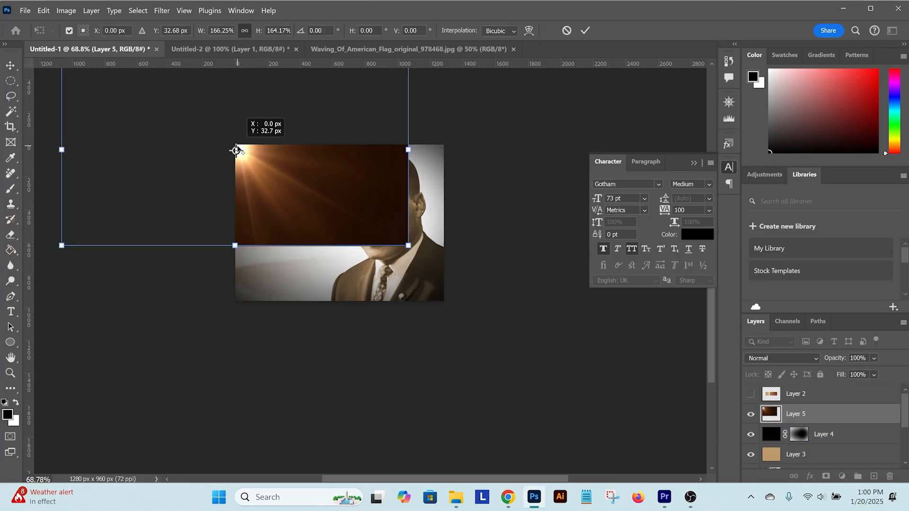
left_click_drag(408, 247, 619, 312)
left_click_drag(397, 237, 322, 195)
key("Return")
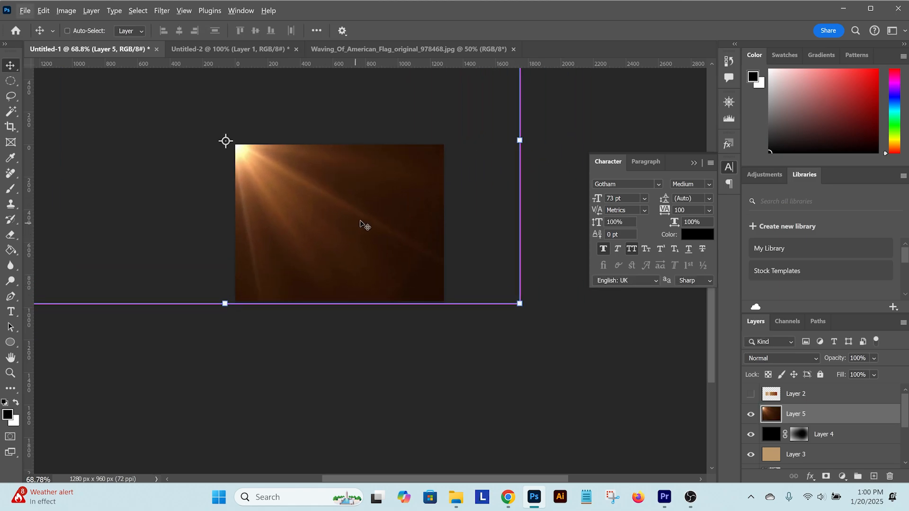
Darken the lens flare with Levels, setting the black input to 15 and the midtone to about 0.89
key("ctrl+l")
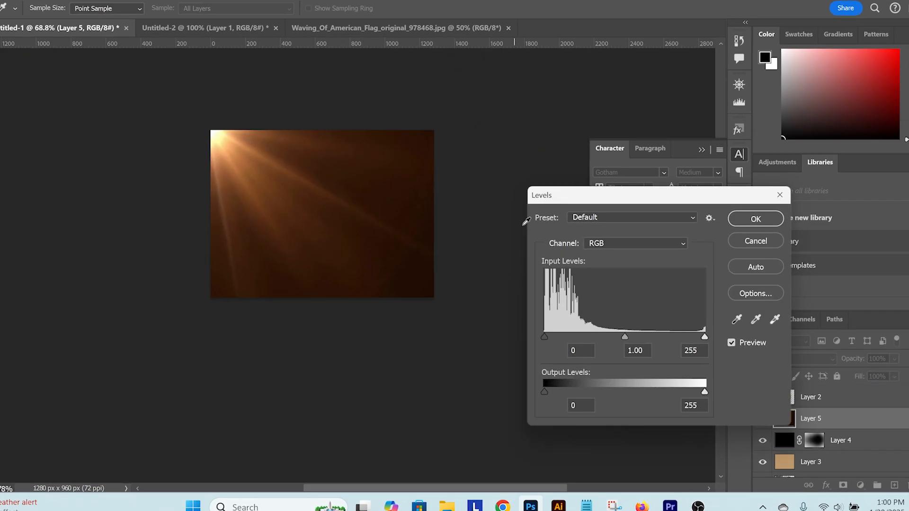
left_click_drag(547, 336, 555, 337)
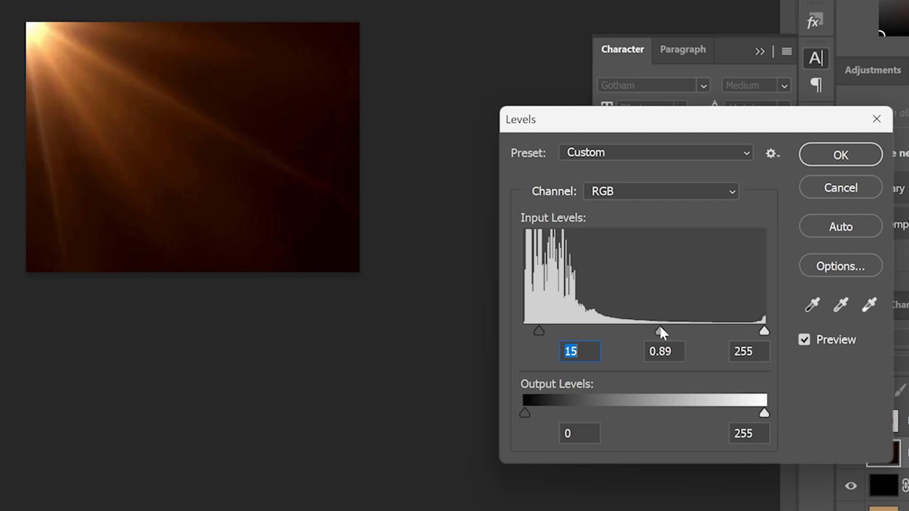
left_click_drag(660, 328, 662, 330)
key("Return")
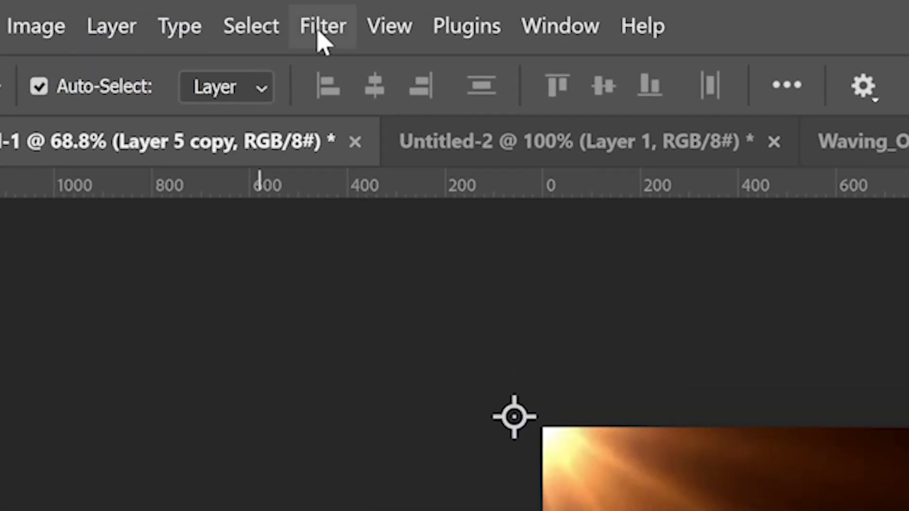
Duplicate the lens flare layer, hide the original and apply a Gaussian Blur with a 50-pixel radius to the copy
left_click(161, 10)
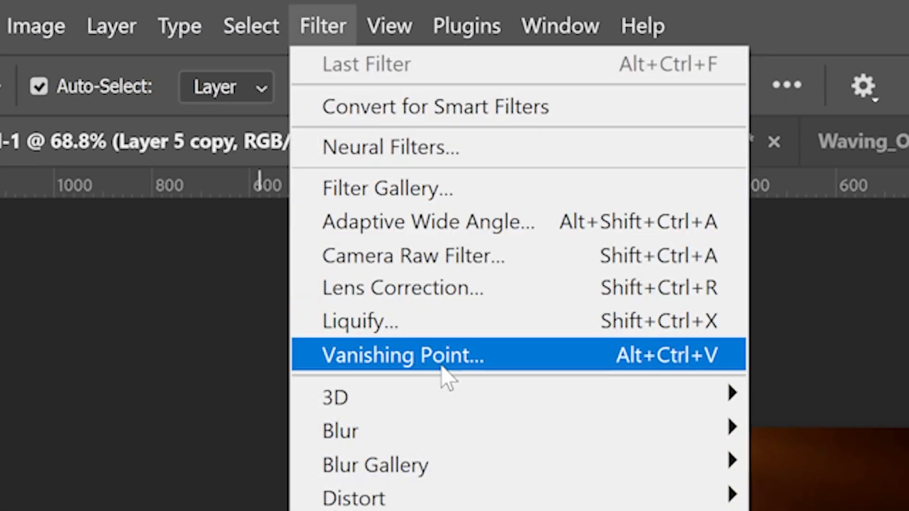
mouse_move(432, 430)
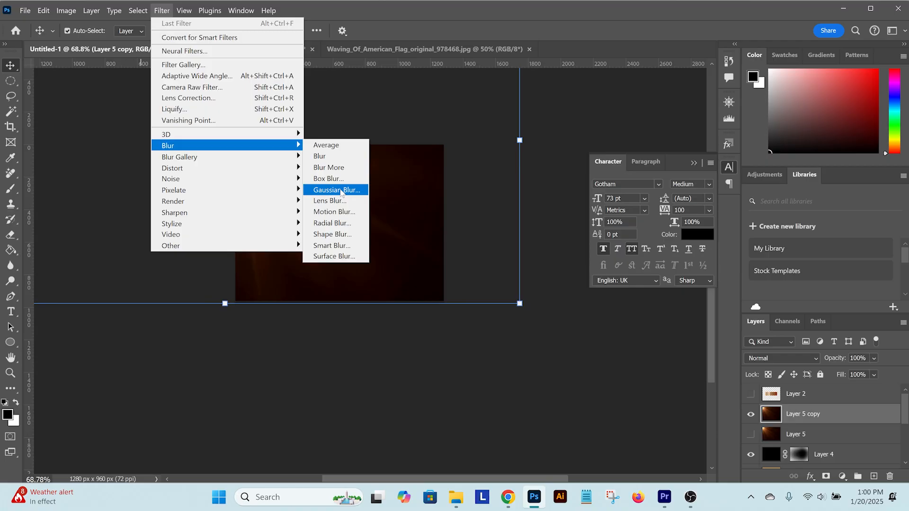
left_click(716, 386)
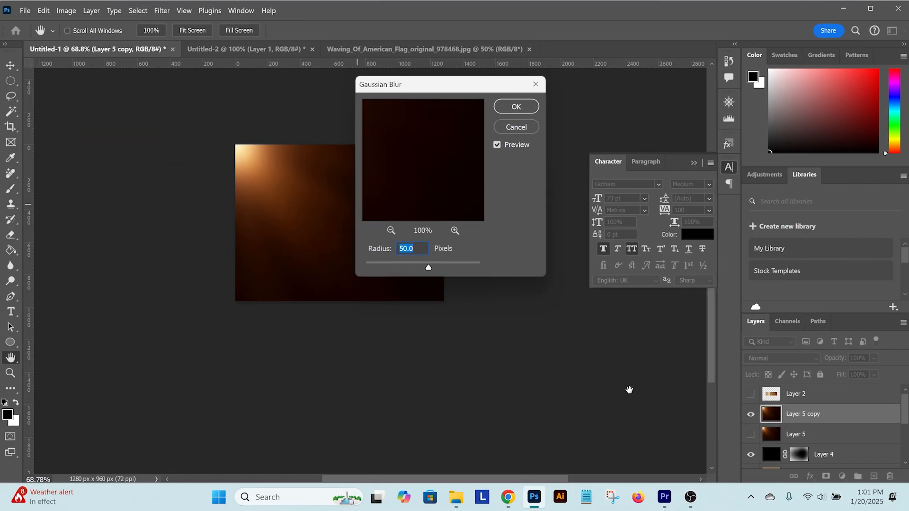
key("Return")
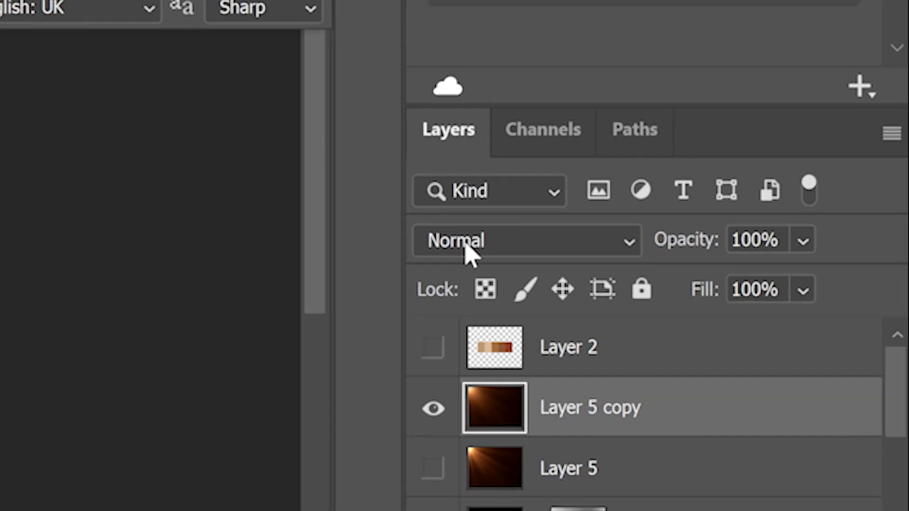
Set the blurred lens flare copy's blend mode to Screen and deselect the layer
left_click(469, 251)
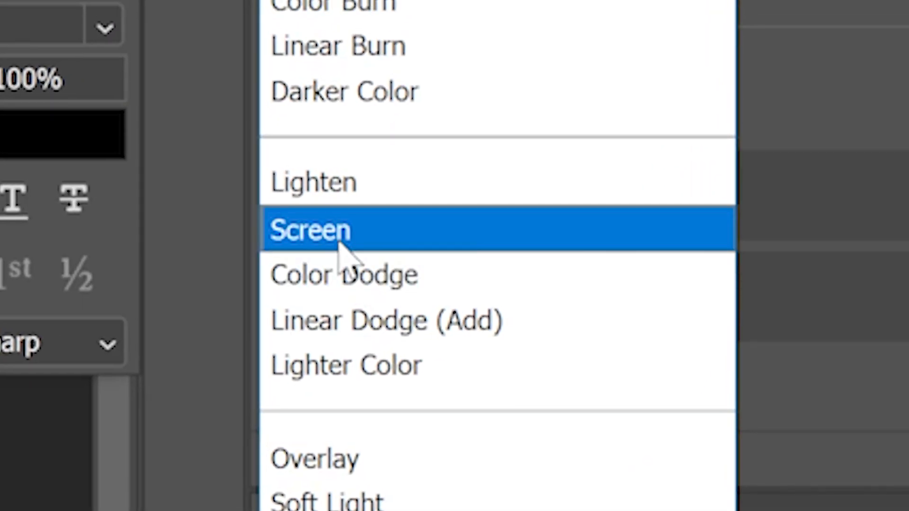
left_click(338, 241)
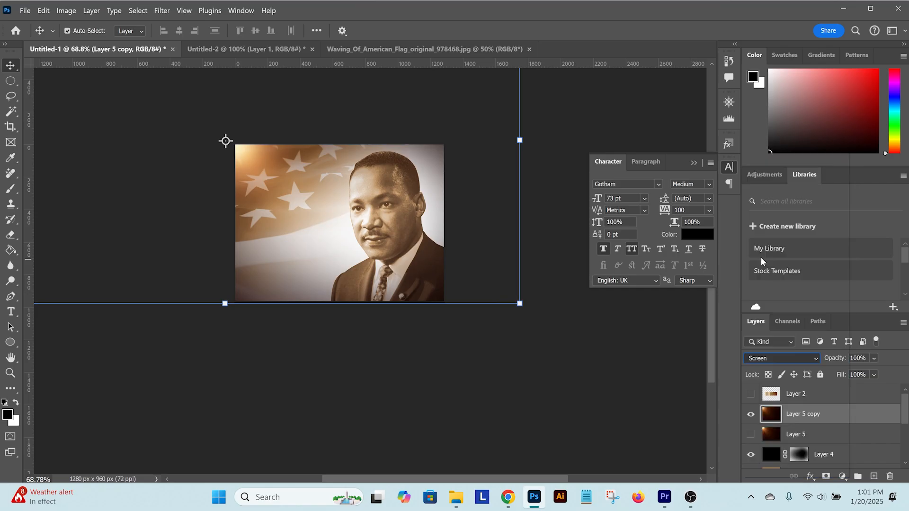
left_click(547, 362)
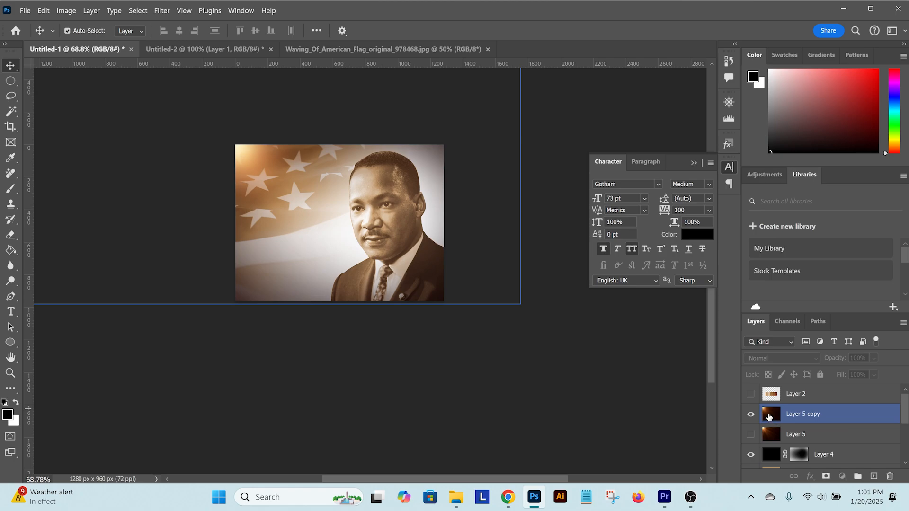
Raise the blurred lens flare copy's black input slightly with Levels and compare the image with the layer hidden and shown
left_click(769, 417)
key("ctrl+l")
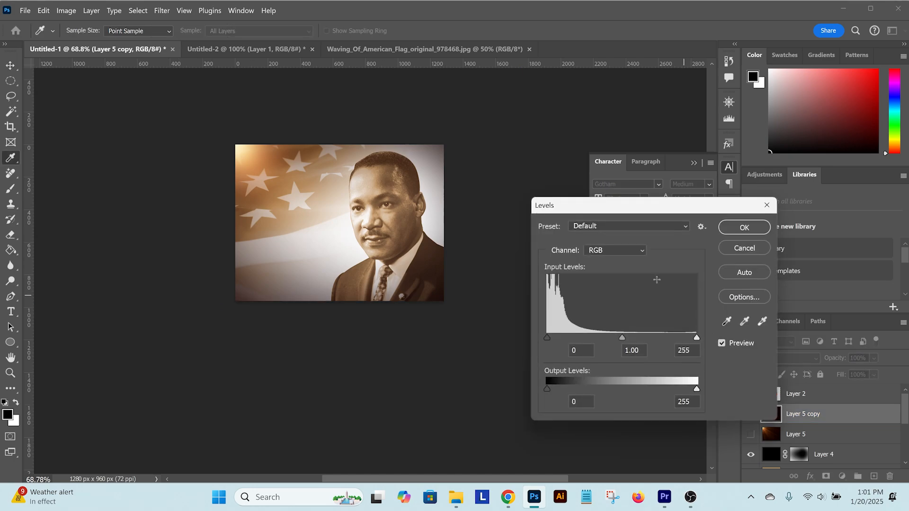
left_click_drag(548, 337, 550, 337)
key("Return")
key("v")
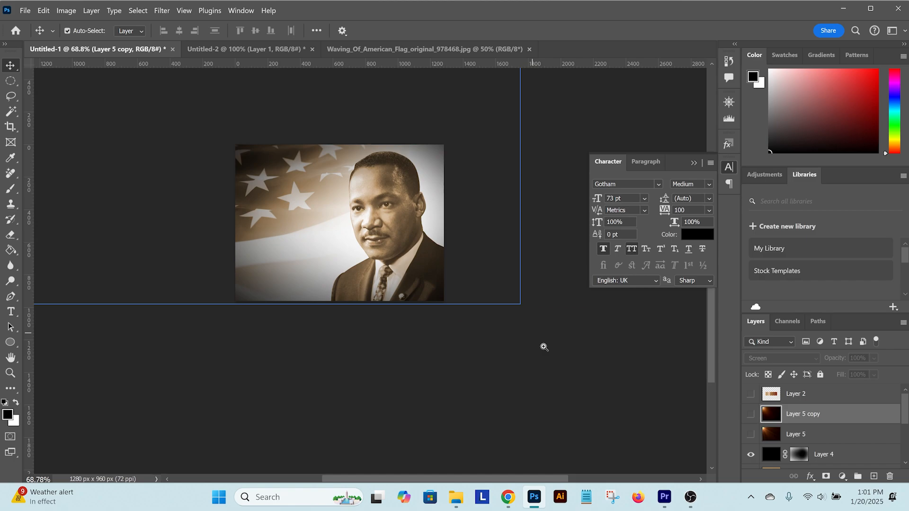
left_click_drag(544, 347, 529, 345)
left_click(751, 415)
left_click_drag(424, 324, 441, 328)
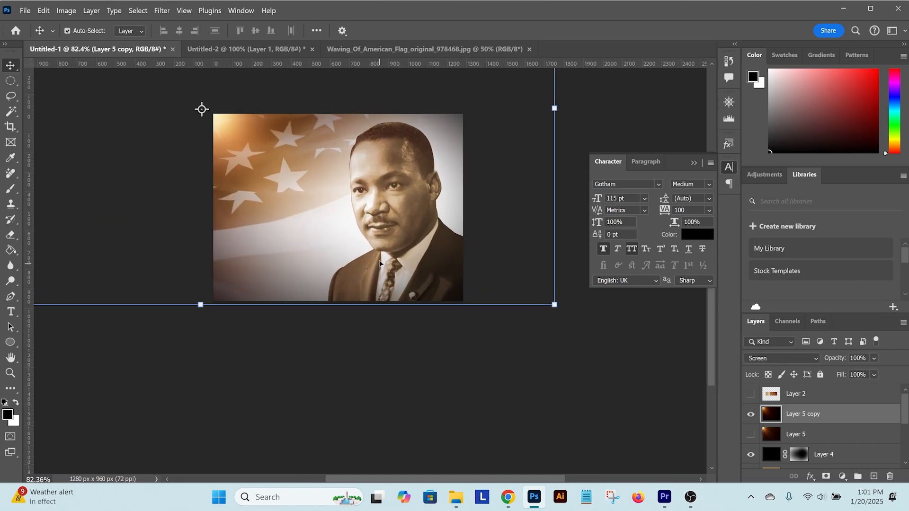
Add the centred title "MARTIN LUTHER KING JR. DAY" over the flag, split across four lines with "DAY" on the last
key("t")
type("M")
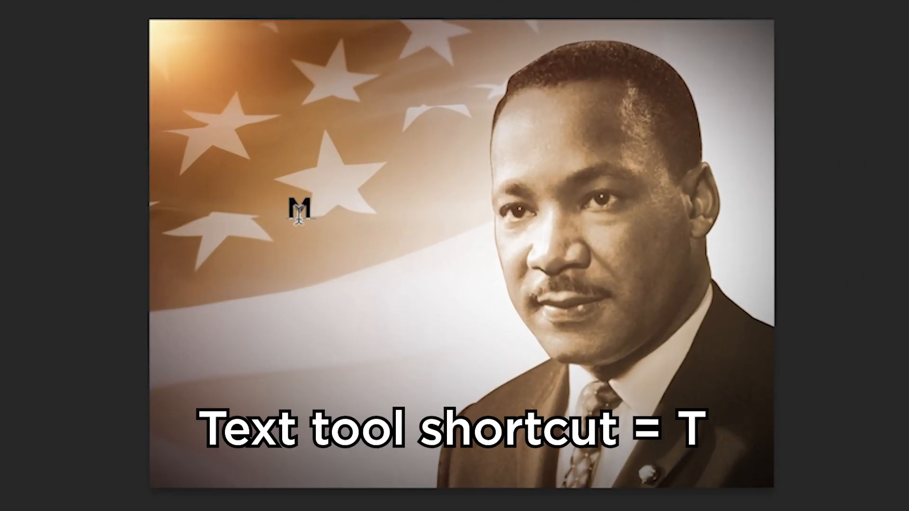
type("ARTIN LUTH")
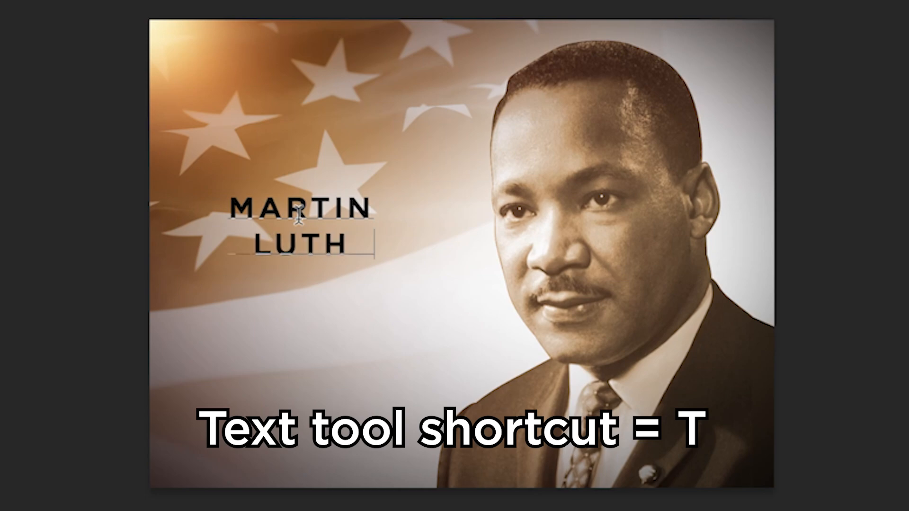
type("ER KING JR.")
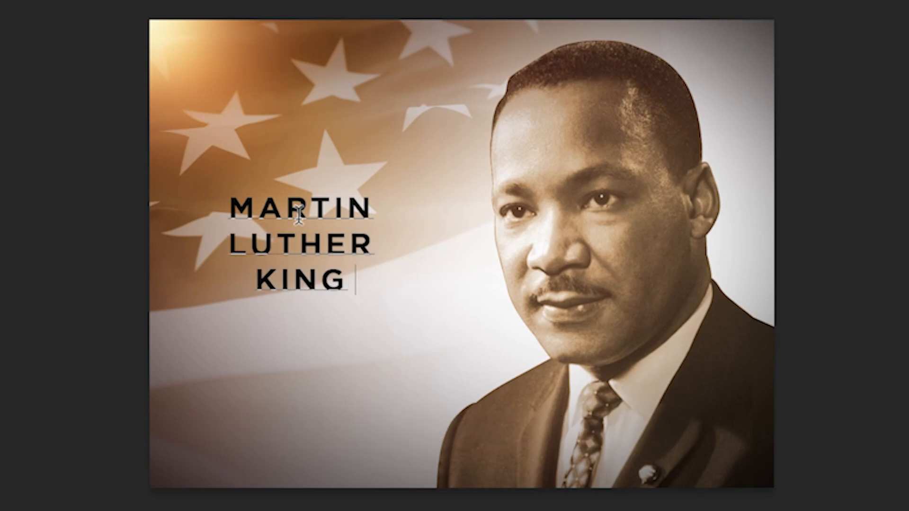
key("Return")
type("DAY")
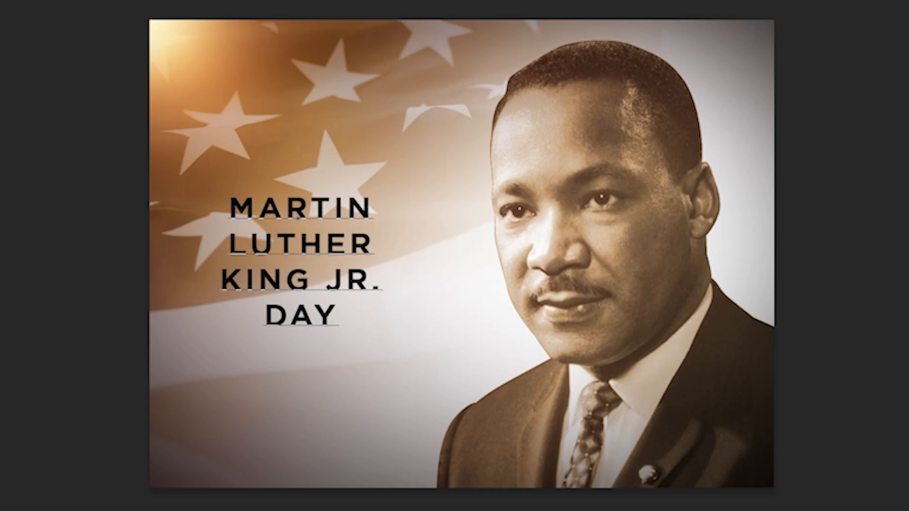
key("ctrl+Return")
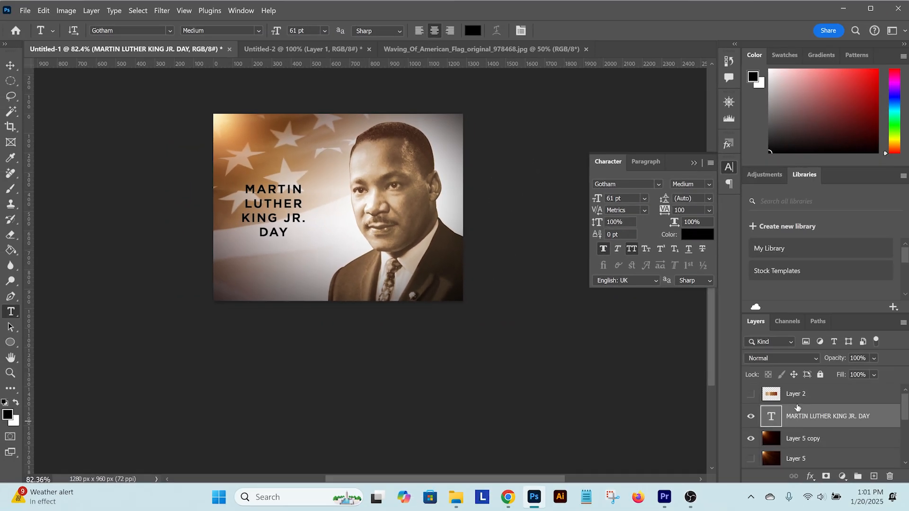
Scale the title up to about 158% and position it over the flag beside the portrait
key("ctrl+t")
left_click_drag(307, 178, 327, 168)
left_click_drag(306, 200, 318, 193)
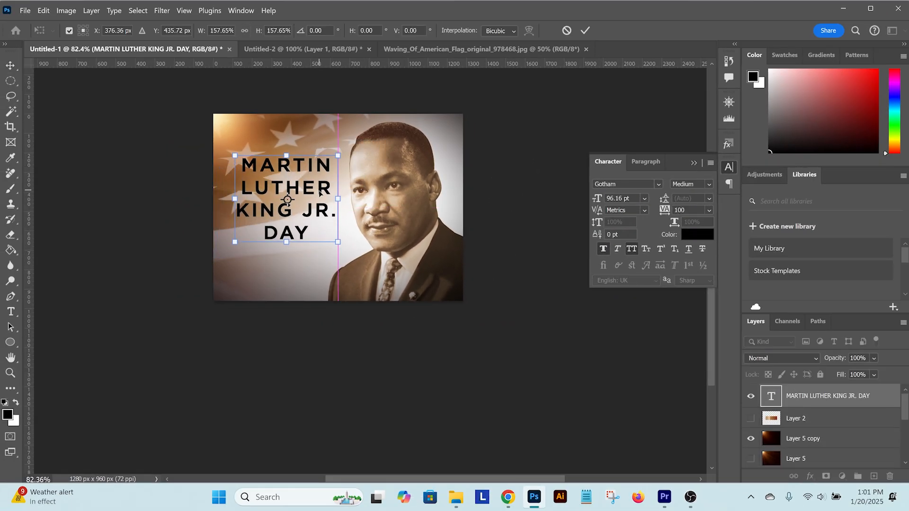
key("Return")
Change the title's text colour to white
left_click(697, 234)
left_click(340, 178)
key("Return")
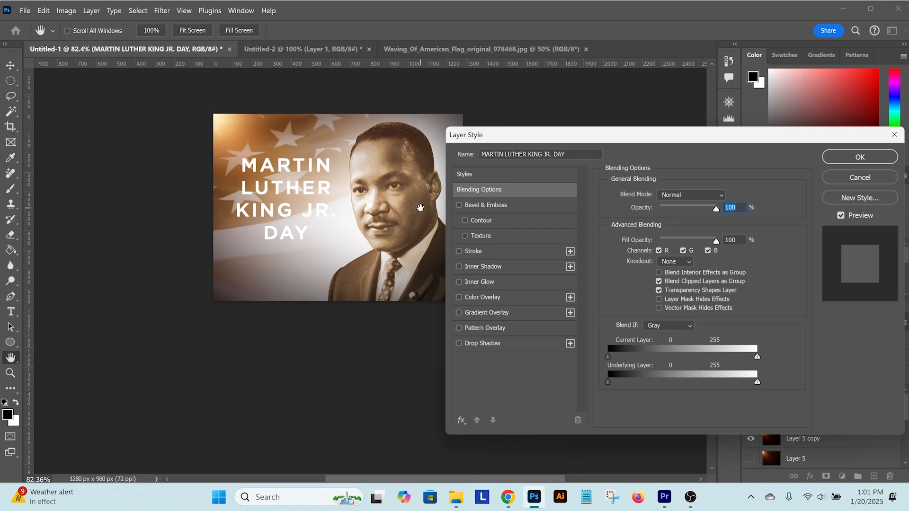
Add a hard-edged drop shadow to the title with 0% spread, 0 px size and a 13 px distance
left_click(498, 344)
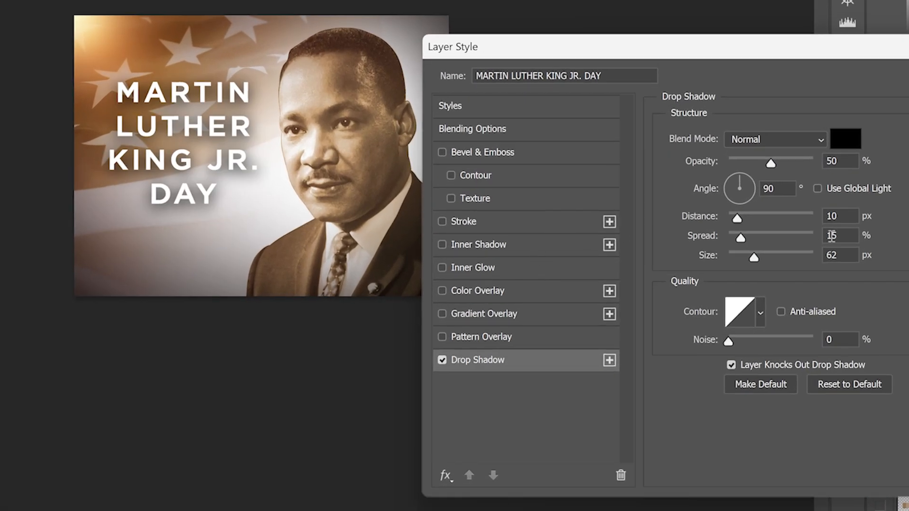
left_click_drag(741, 238, 703, 242)
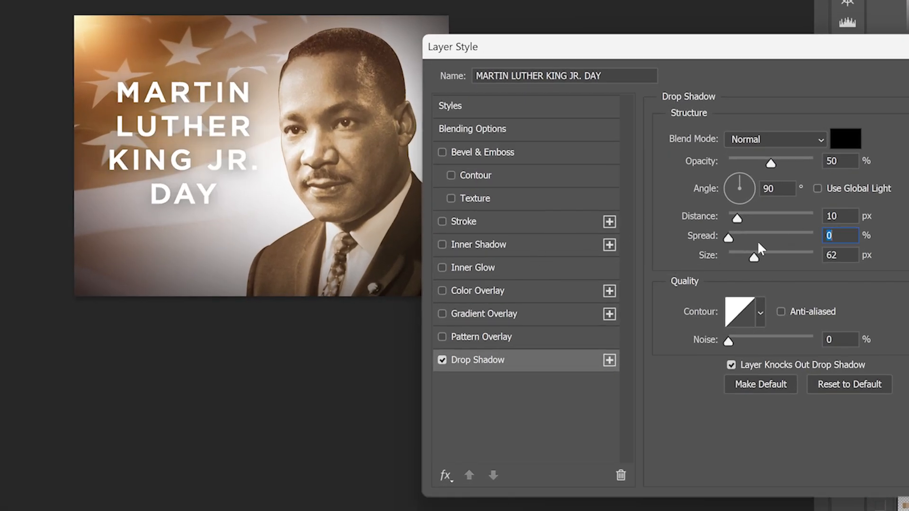
left_click_drag(757, 258, 707, 219)
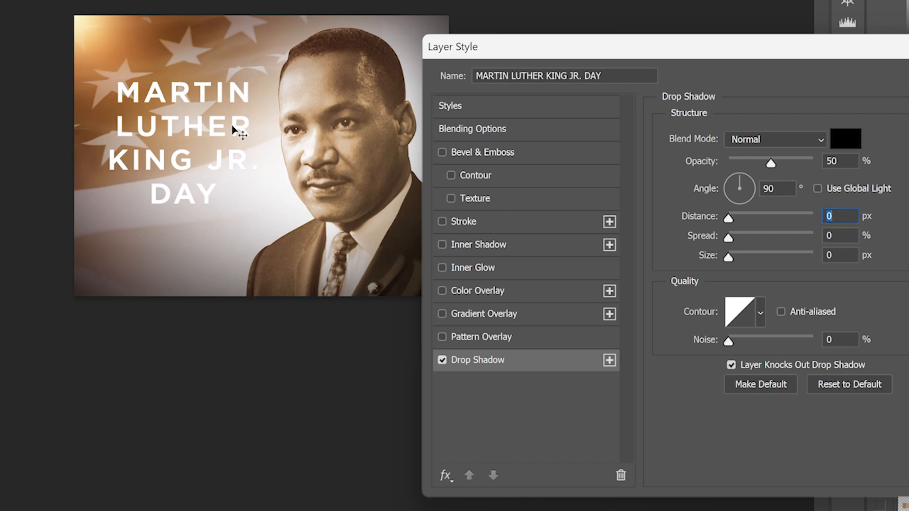
scroll(181, 90, "up", 5)
left_click_drag(233, 183, 234, 192)
key("Return")
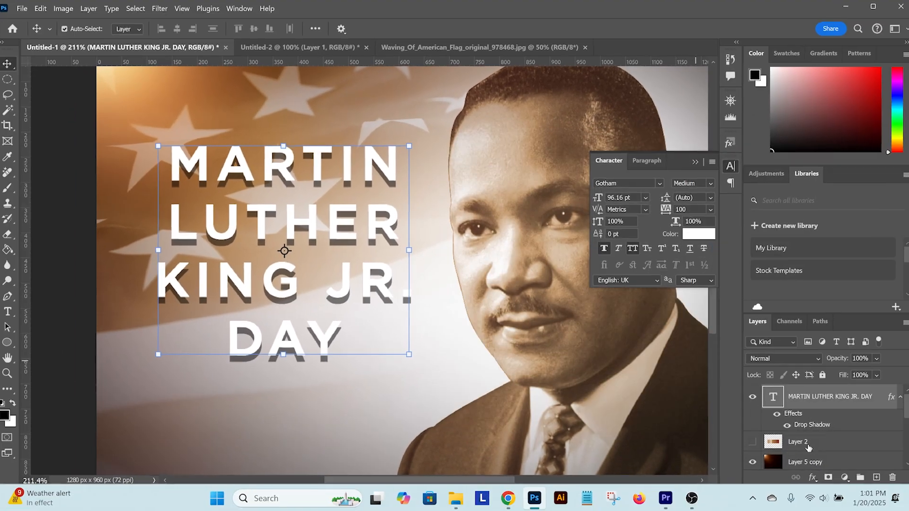
Duplicate the title layer and soften the lower title's drop shadow with 75% opacity, 0 px distance and 43 px size
key("ctrl+j")
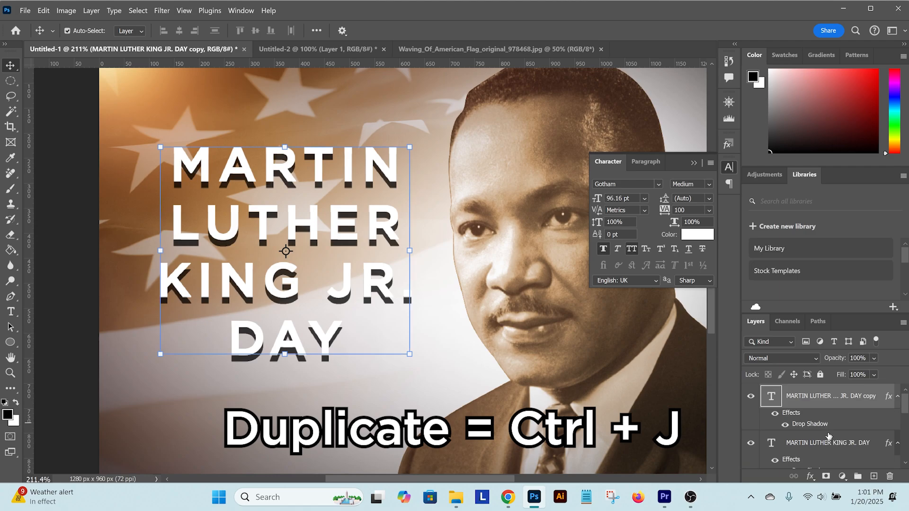
left_click(828, 441)
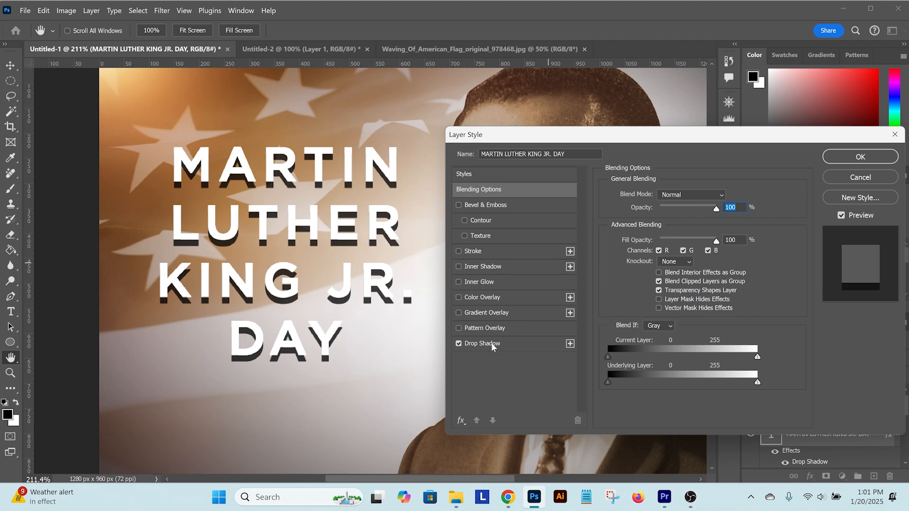
left_click(491, 344)
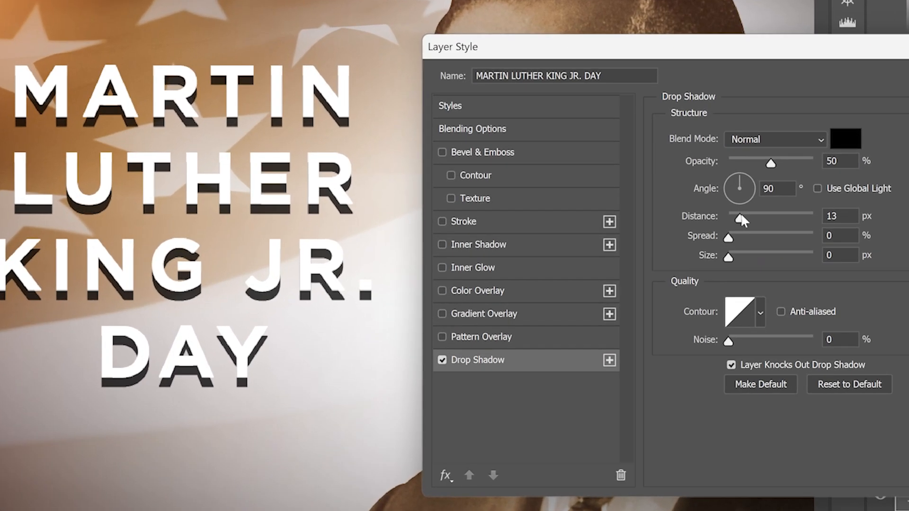
left_click_drag(657, 247, 630, 269)
left_click_drag(730, 260, 749, 259)
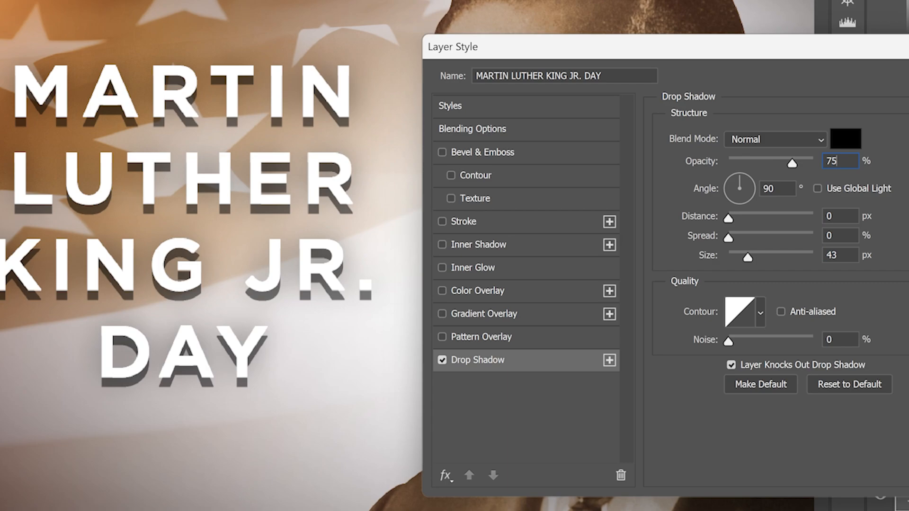
key("Return")
key("ctrl+minus")
key("ctrl+minus")
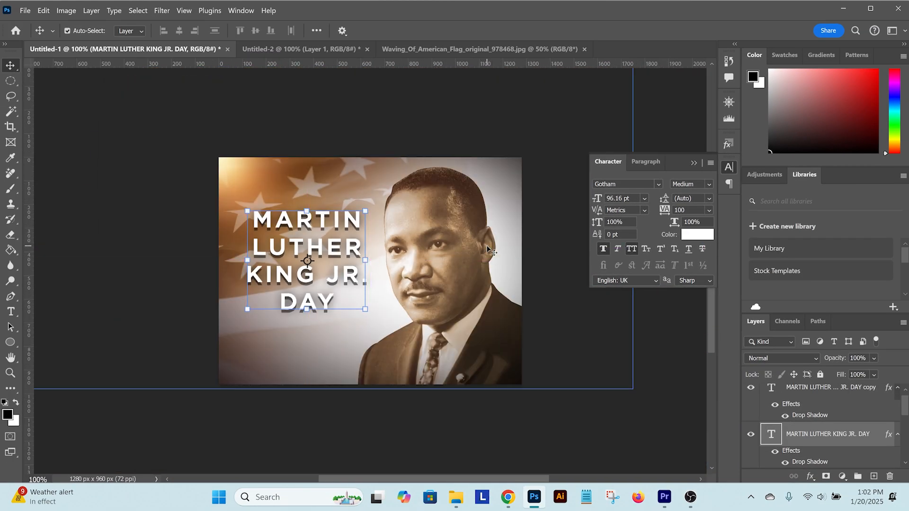
left_click(539, 419)
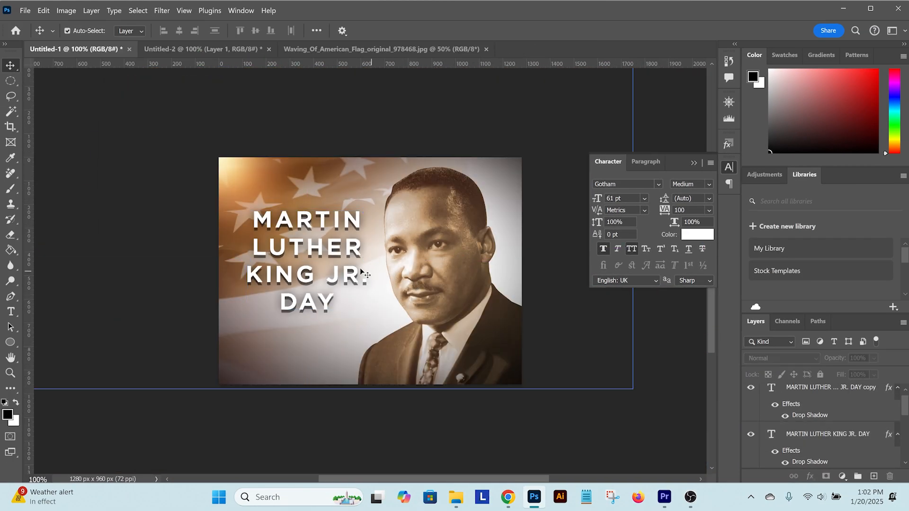
Group the two title layers and name the group "text"
left_click_drag(304, 275, 326, 285)
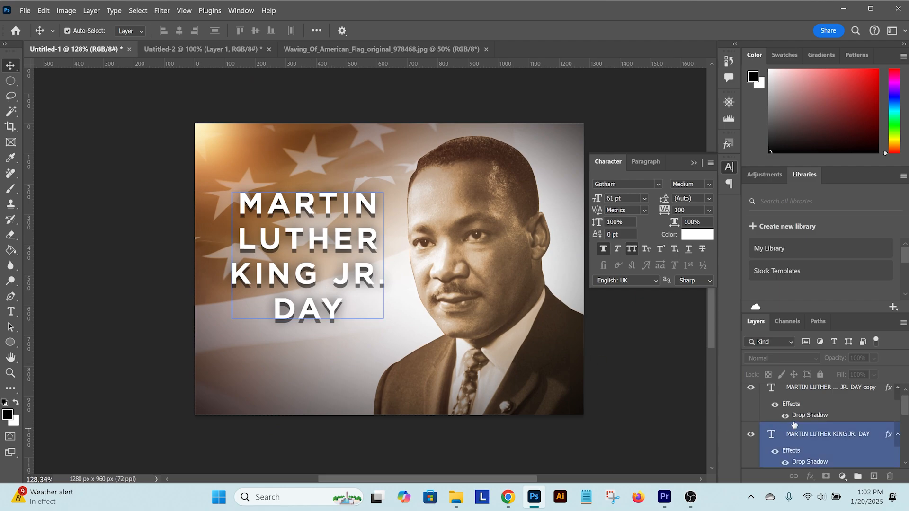
left_click(829, 434)
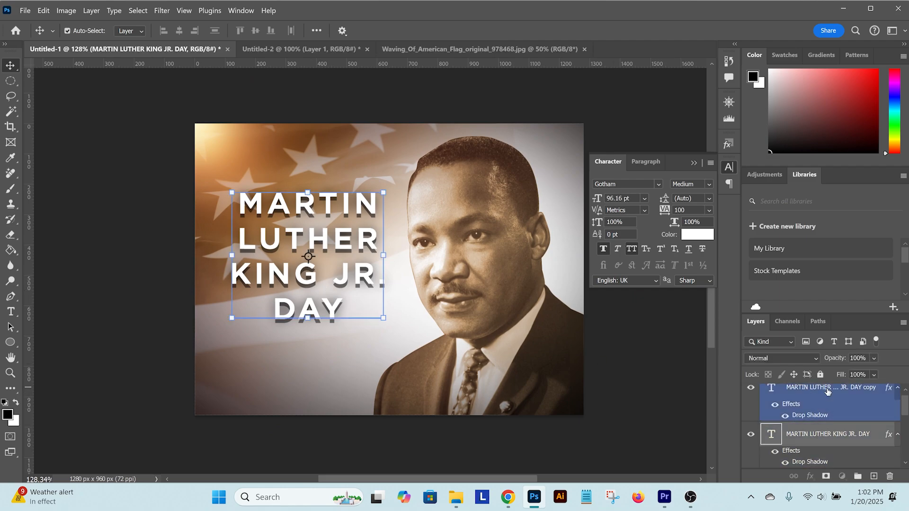
left_click(852, 396, "shift")
left_click_drag(852, 396, 858, 476)
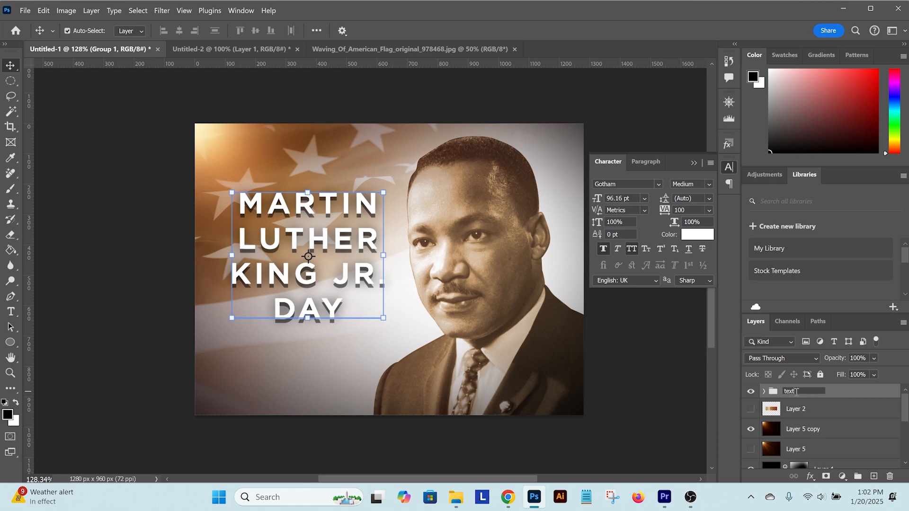
key("Return")
Draw a thin white horizontal bar across the word DAY on a new layer inside the "text" group
left_click(763, 393)
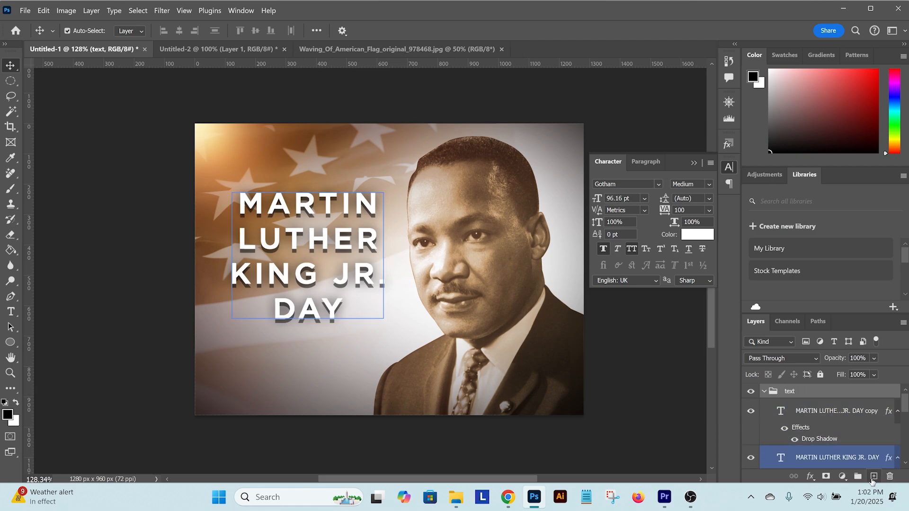
left_click(874, 476)
key("m")
scroll(281, 307, "up", 4)
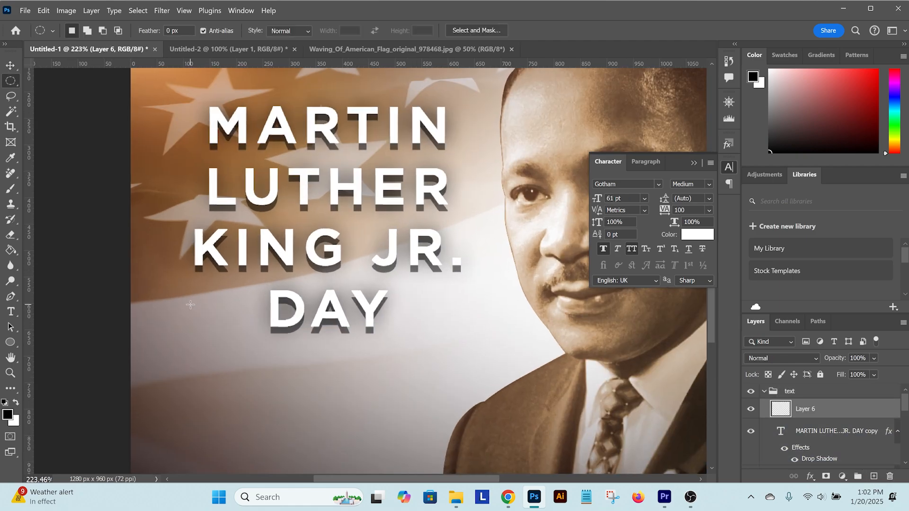
right_click(13, 81)
left_click(52, 81)
left_click_drag(182, 305, 464, 313)
key("g")
left_click(422, 309)
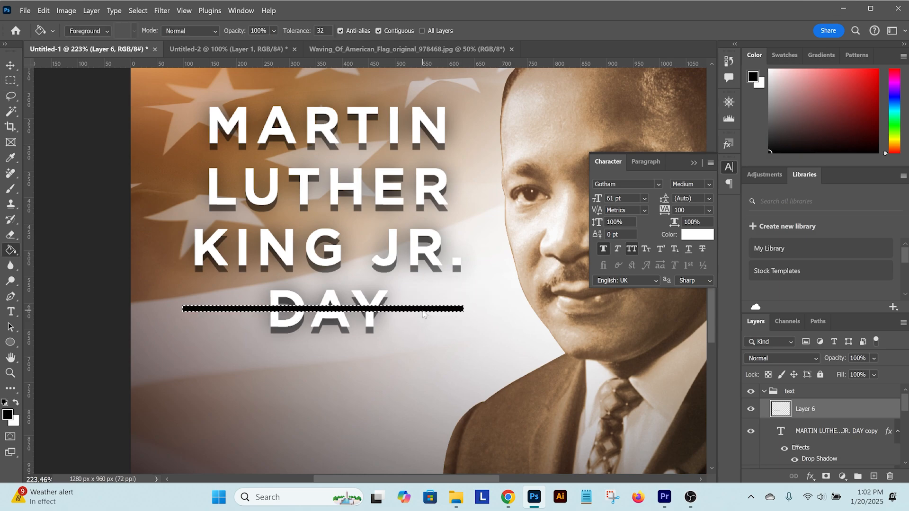
key("ctrl+d")
key("ctrl+i")
Place vertical guides at the left edge of KING and right edge of LUTHER, and resize the bar to fit between them
key("ctrl+t")
scroll(282, 263, "up", 3)
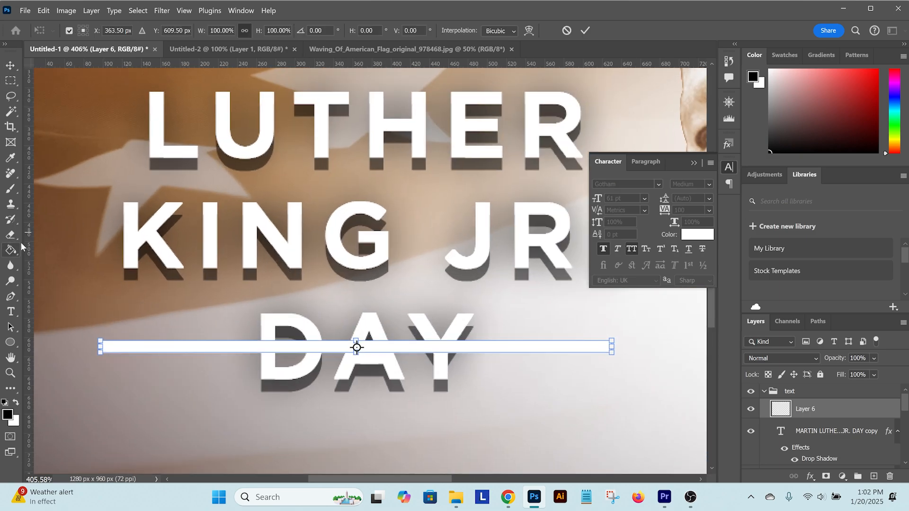
left_click_drag(28, 243, 584, 264)
left_click_drag(473, 262, 466, 261)
left_click_drag(211, 305, 254, 340)
left_click_drag(348, 374, 61, 350)
left_click_drag(564, 336, 289, 318)
left_click_drag(379, 303, 269, 267)
left_click_drag(545, 262, 568, 261)
left_click_drag(525, 292, 469, 274)
left_click_drag(223, 273, 215, 273)
key("Return")
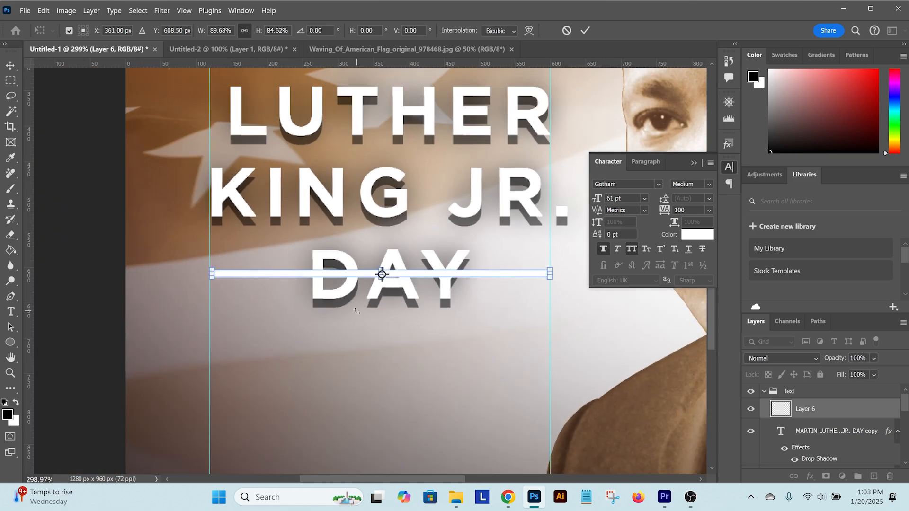
Mask out the middle of the bar with a rectangular selection around the word DAY
key("m")
scroll(330, 274, "up", 2)
left_click_drag(291, 234, 495, 336)
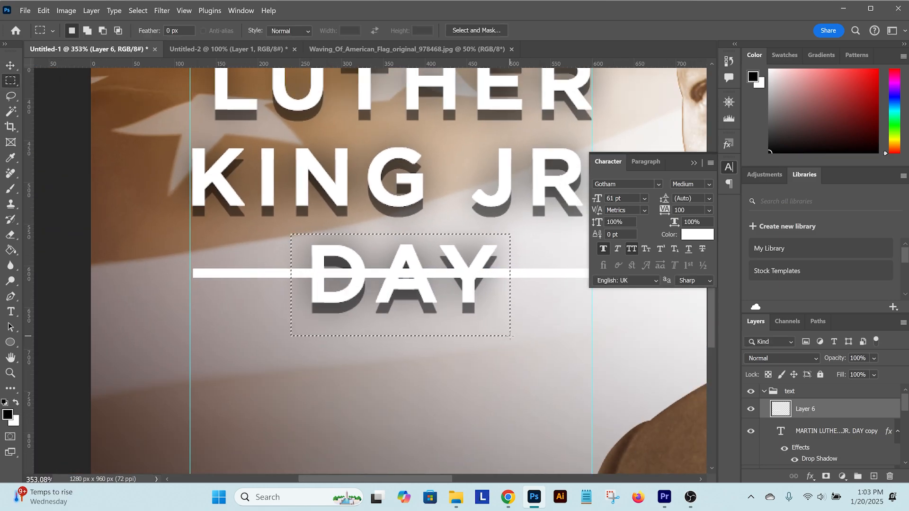
left_click(826, 476, "alt")
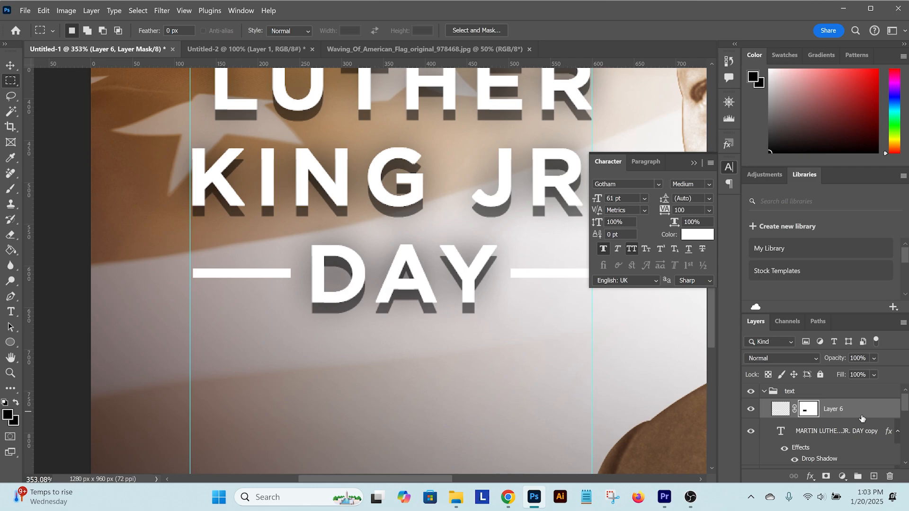
Duplicate the bar layer, remove the duplicate's mask, and move the unbroken bar up above MARTIN
key("ctrl+j")
right_click(808, 410)
left_click(822, 320)
key("v")
left_click_drag(460, 271, 498, 308)
key("ctrl+0")
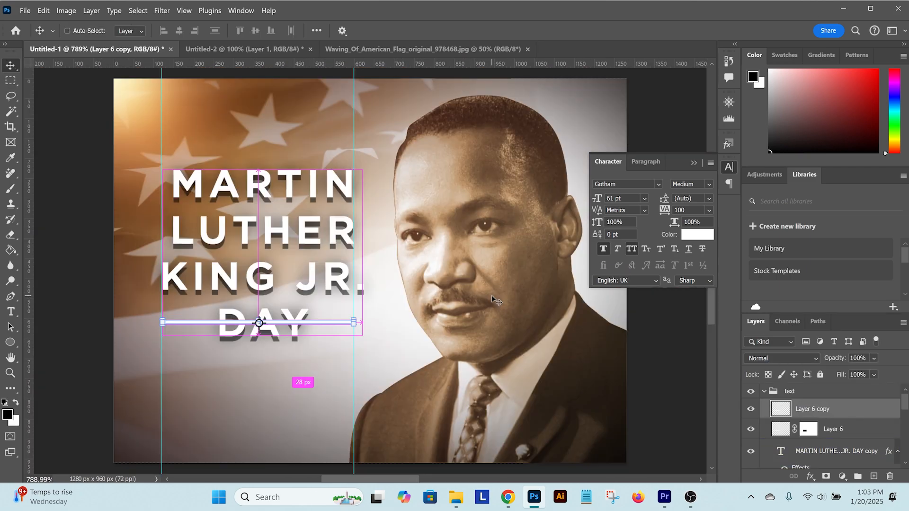
key("ctrl+minus")
key("shift+Up")
key("shift+Up")
key("shift+Up")
key("shift+Up")
key("shift+Up")
key("shift+Up")
key("shift+Up")
key("shift+Up")
key("shift+Up")
key("shift+Up")
key("shift+Up")
key("shift+Up")
key("shift+Up")
key("shift+Up")
key("shift+Up")
key("shift+Up")
key("shift+Up")
key("shift+Up")
key("shift+Up")
key("shift+Up")
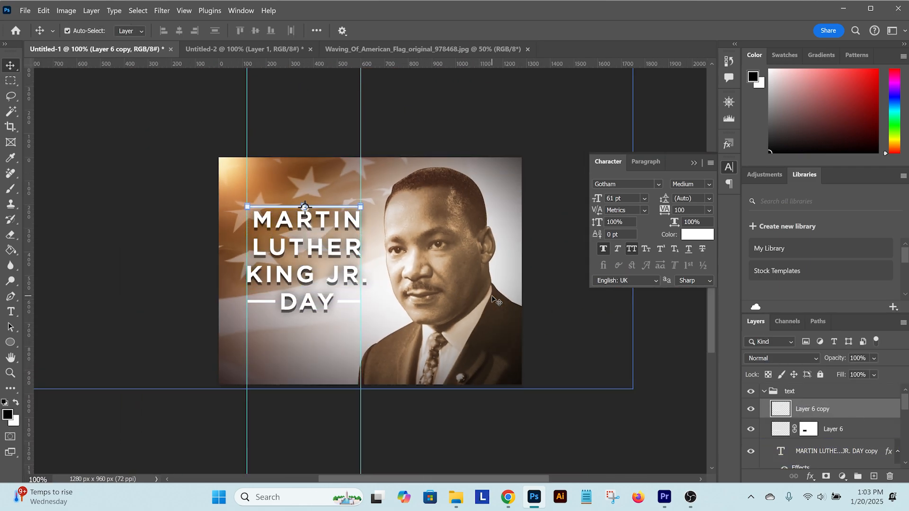
key("shift+Up")
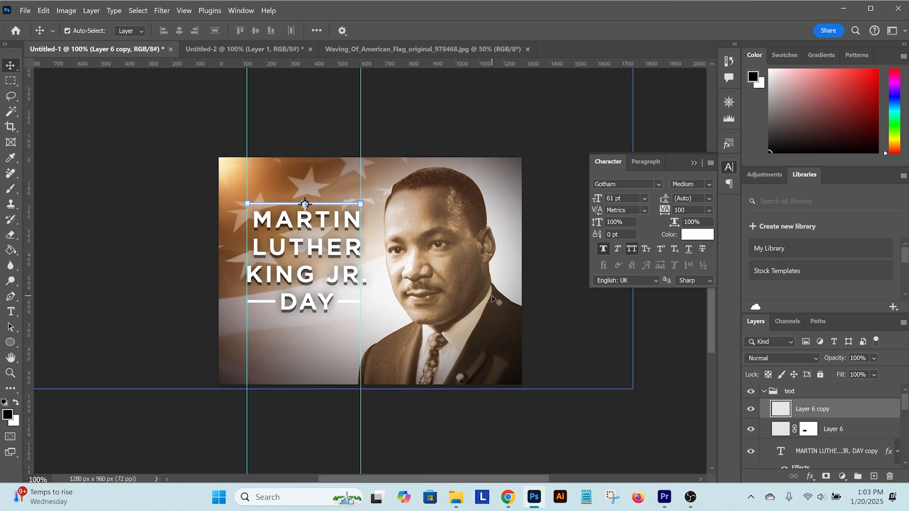
Copy the upper title layer's drop shadow style and paste it onto both bar layers
left_click(809, 416)
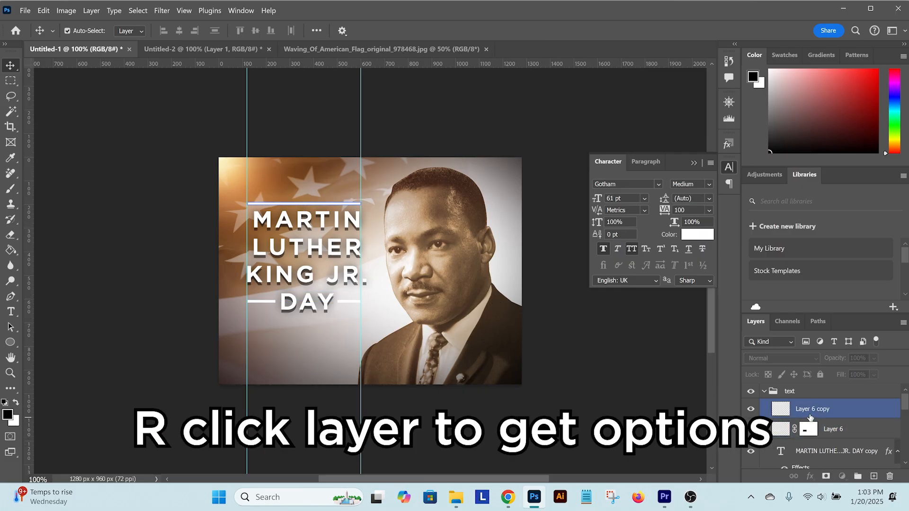
left_click(857, 429, "ctrl")
scroll(857, 428, "down", 1)
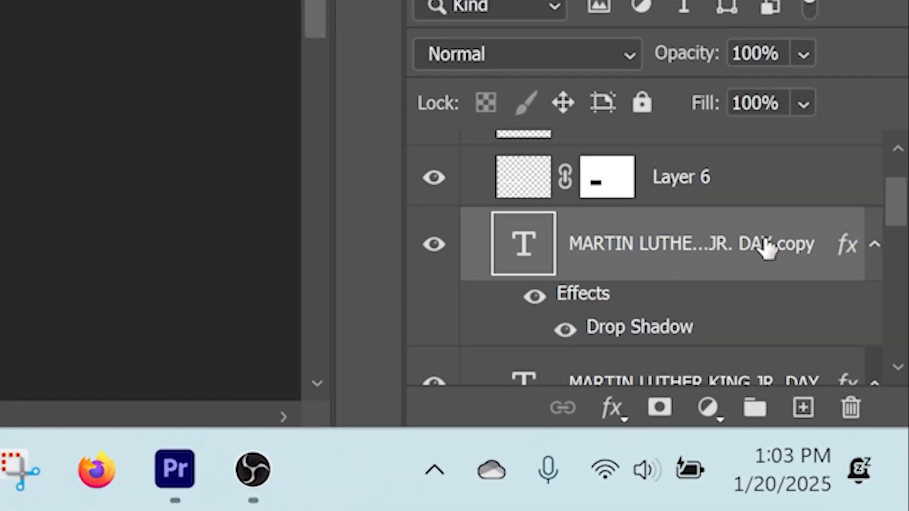
right_click(861, 423)
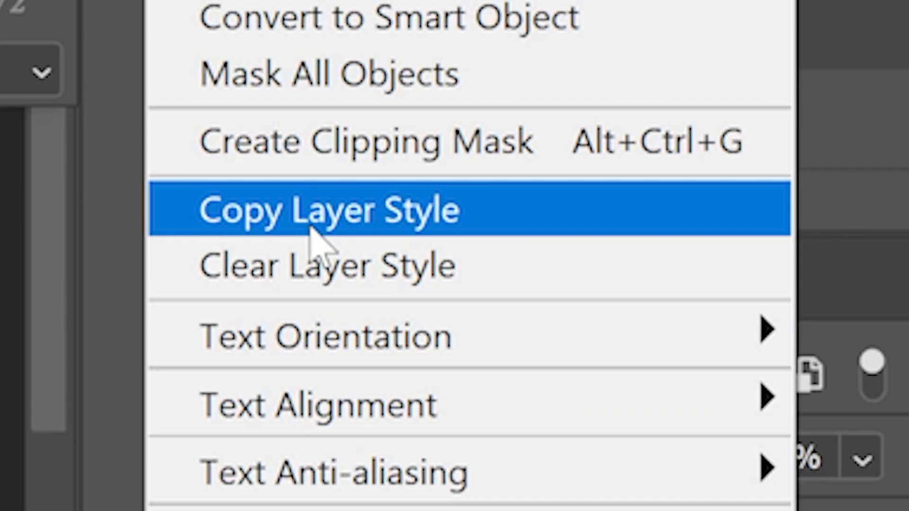
left_click(313, 229)
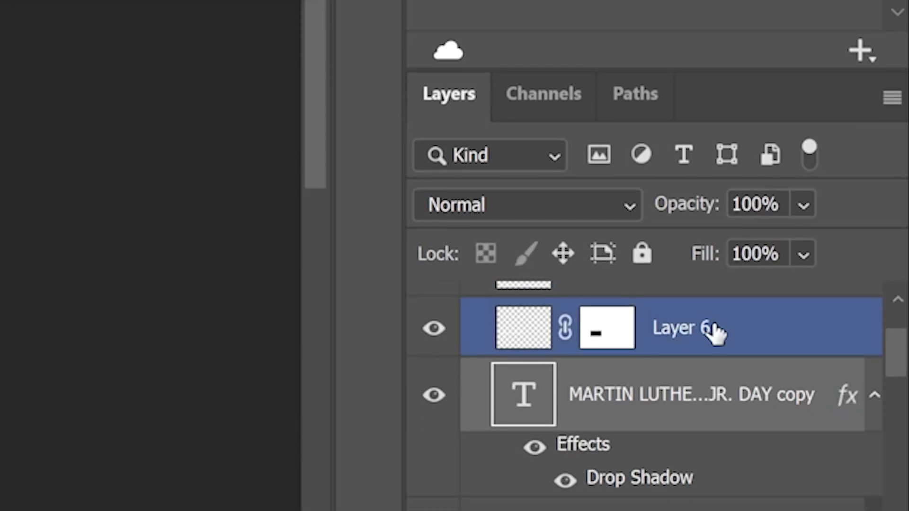
scroll(710, 331, "up", 1)
left_click(746, 215)
right_click(724, 211)
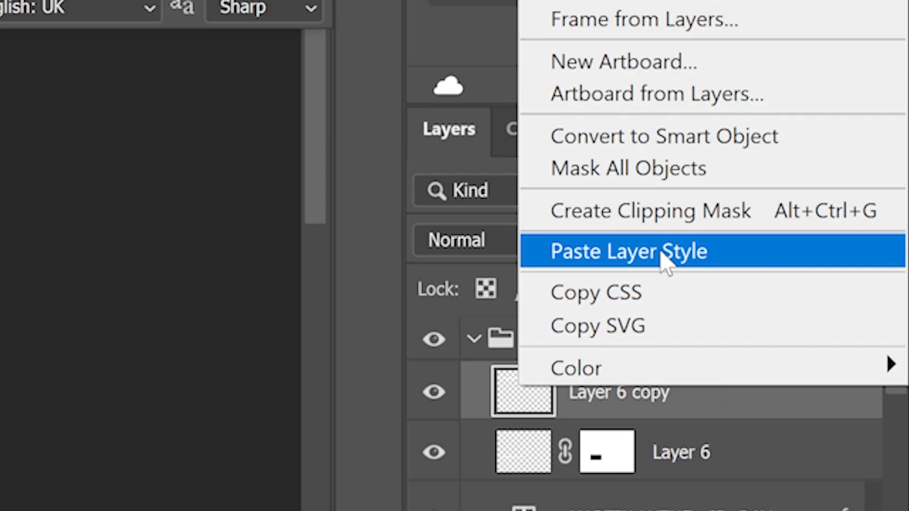
left_click(502, 254)
Convert the background to a regular layer and place a horizontal guide through the canvas centre
left_click(779, 390)
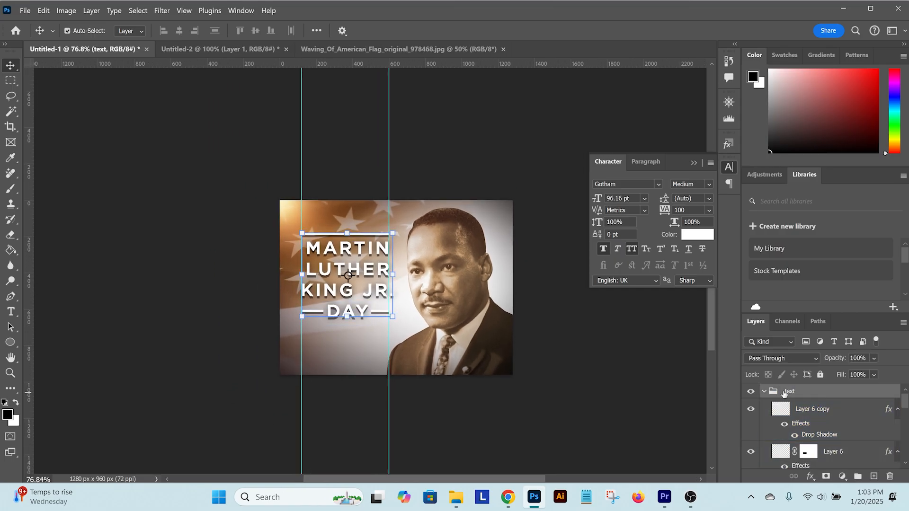
scroll(805, 426, "down", 5)
scroll(810, 446, "down", 1)
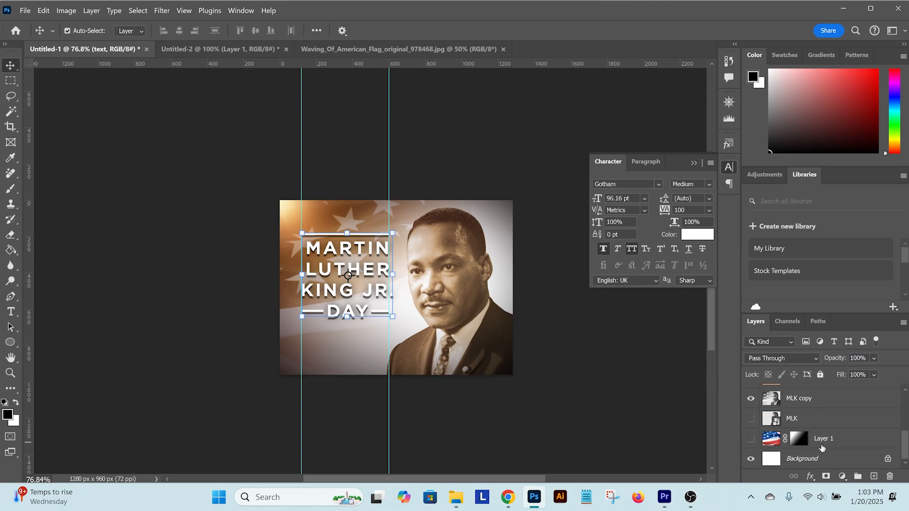
double_click(841, 462)
key("Return")
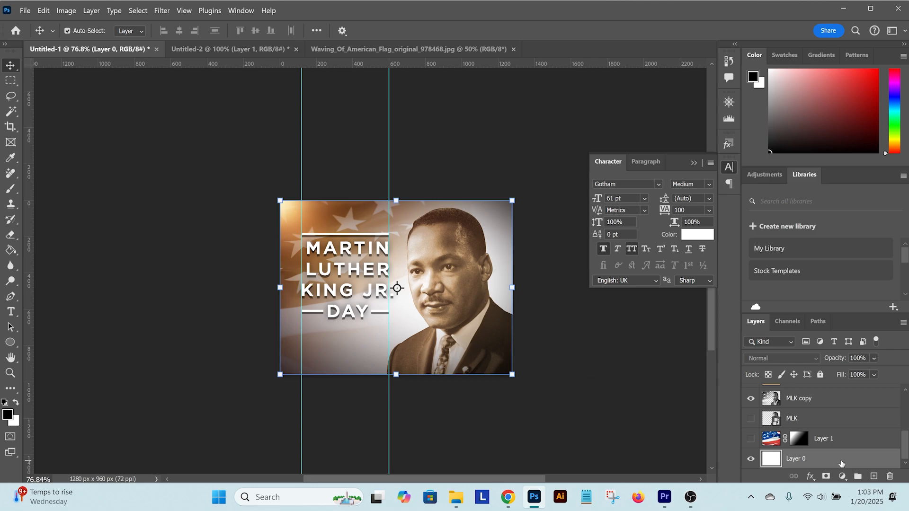
key("ctrl+t")
left_click_drag(451, 63, 440, 287)
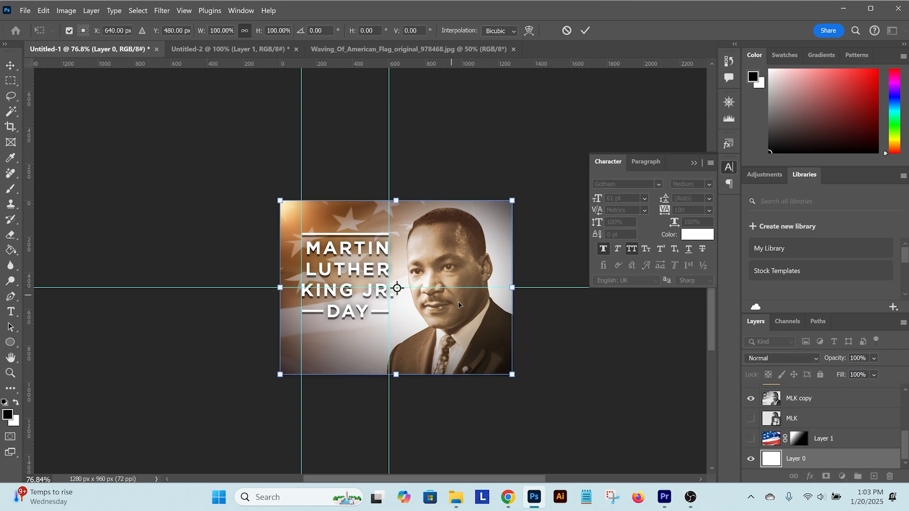
key("Return")
Move the "text" group down until it is vertically centred on the horizontal guide
scroll(799, 423, "up", 6)
left_click(802, 392)
key("ctrl+t")
key("shift+Down")
key("shift+Down")
key("shift+Down")
key("shift+Down")
key("shift+Down")
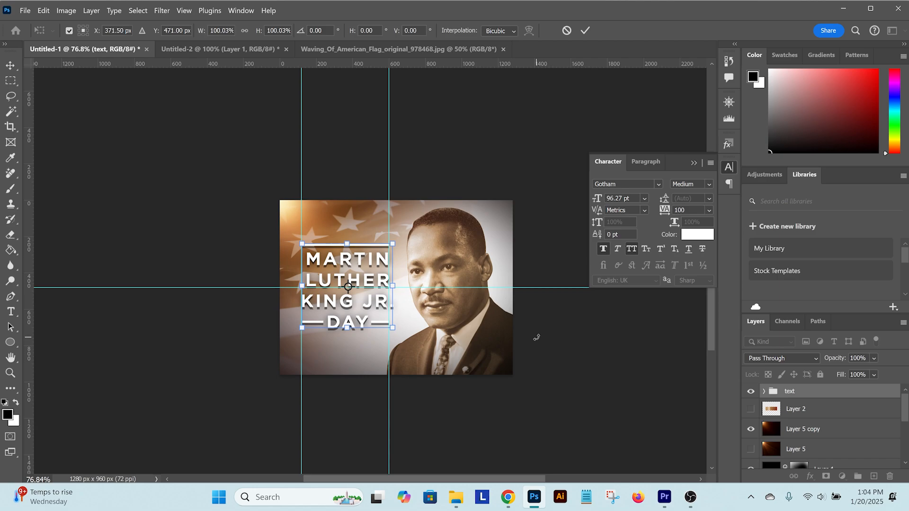
key("Down")
key("Return")
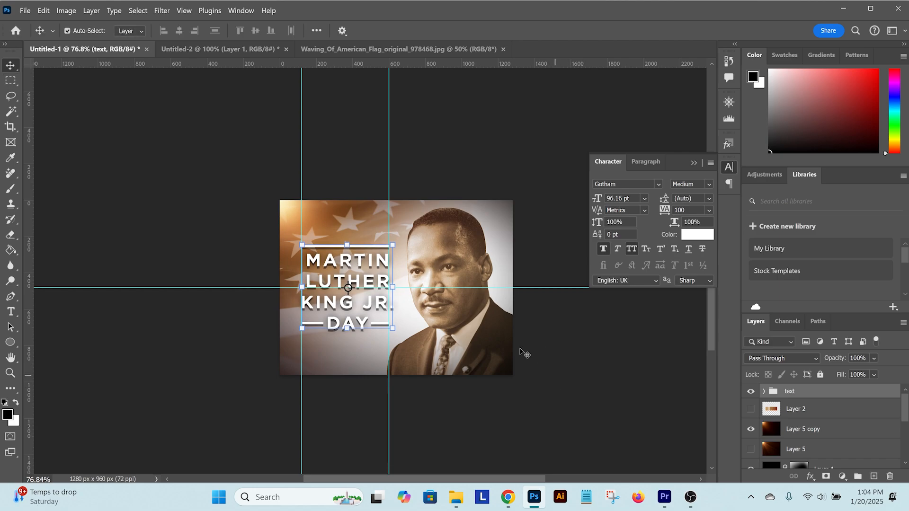
Hide the guides and deselect the "text" group
scroll(521, 353, "down", 3)
left_click(599, 382)
left_click_drag(614, 377, 519, 345)
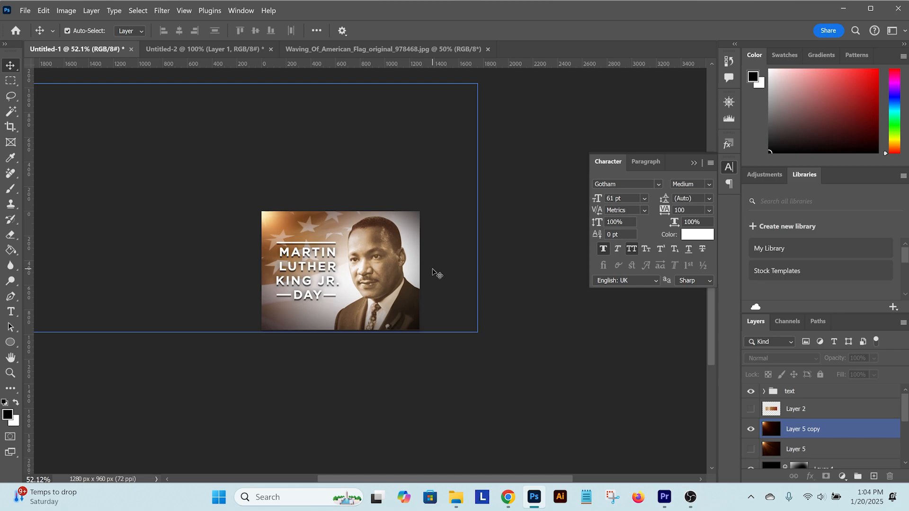
scroll(310, 243, "up", 4)
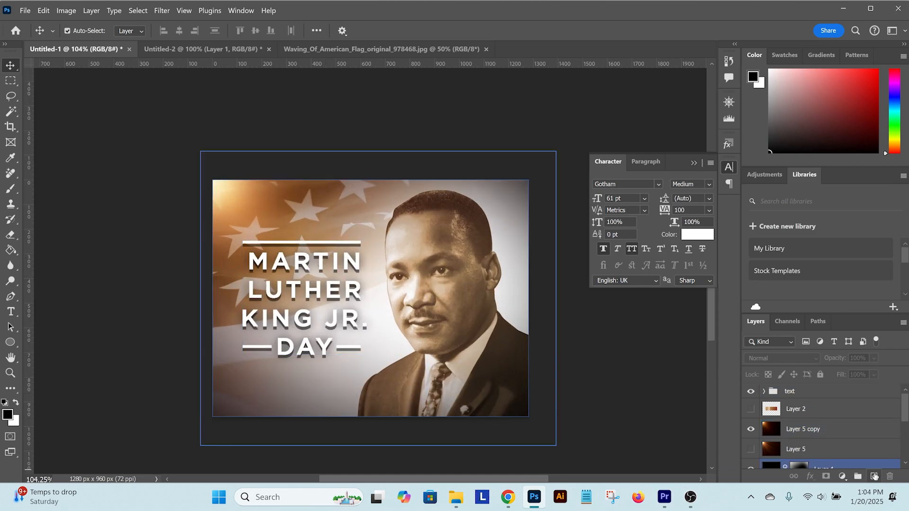
Sample the light tan from the palette layer as foreground colour, add a new layer above the palette and hide the palette
left_click(751, 408)
left_click(800, 408)
key("i")
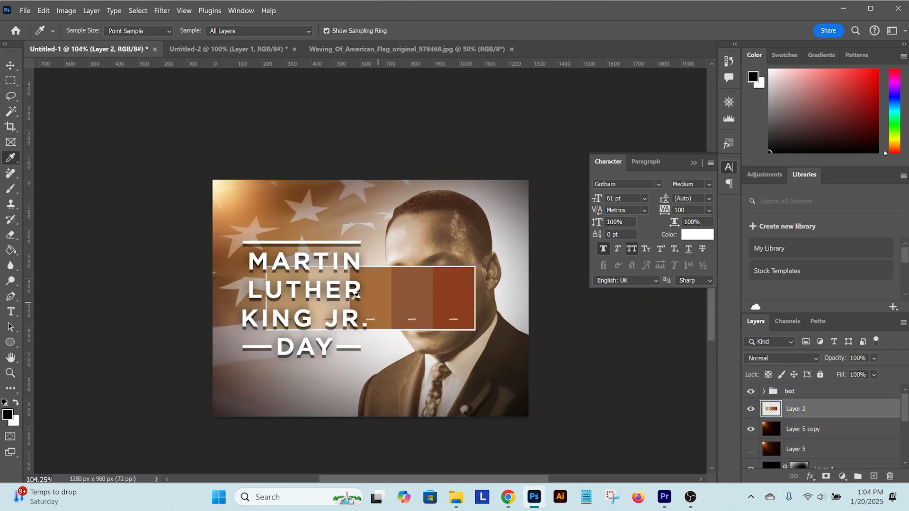
left_click(322, 309)
left_click(874, 476)
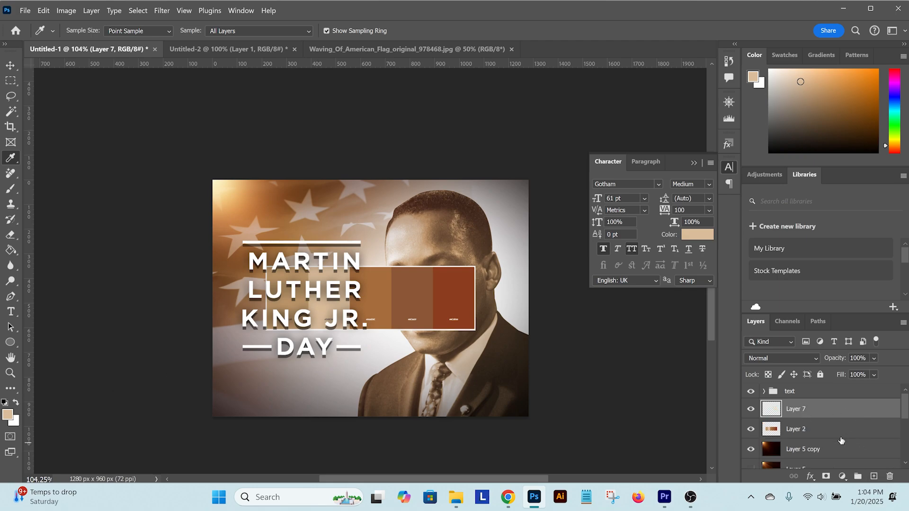
key("b")
left_click(751, 429)
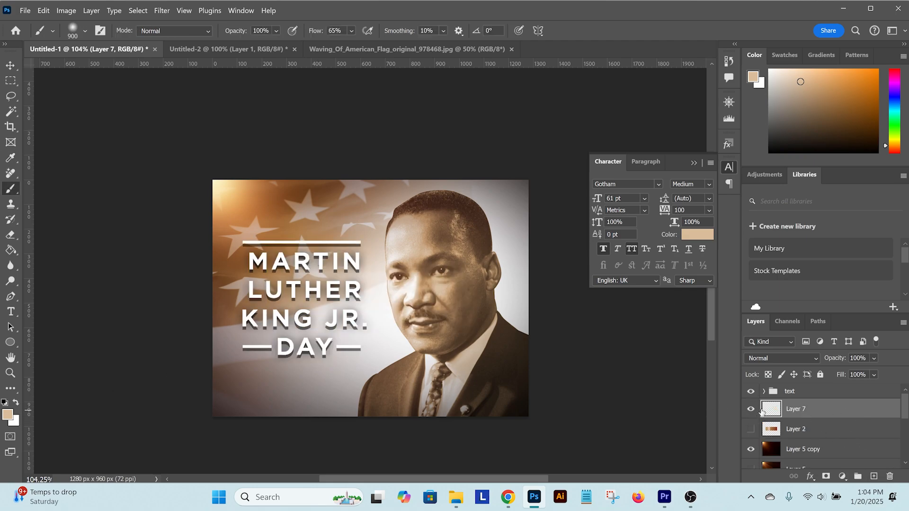
Reduce the soft brush to 90 px and dab tan colour at both ends of each title line
scroll(348, 277, "up", 5)
key("[")
key("[")
key("[")
key("[")
key("[")
key("[")
key("[")
key("[")
key("[")
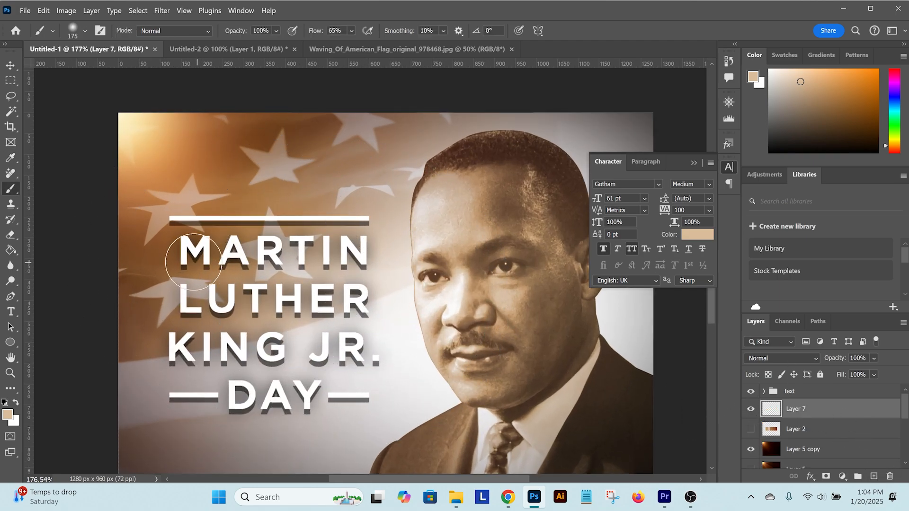
left_click(175, 266)
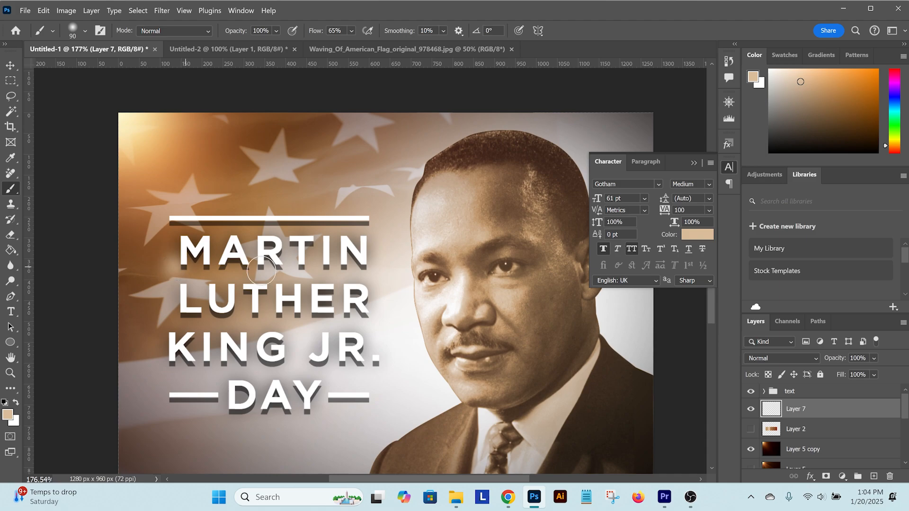
left_click(379, 265, "shift")
left_click(168, 314)
left_click(381, 316, "shift")
left_click(156, 366)
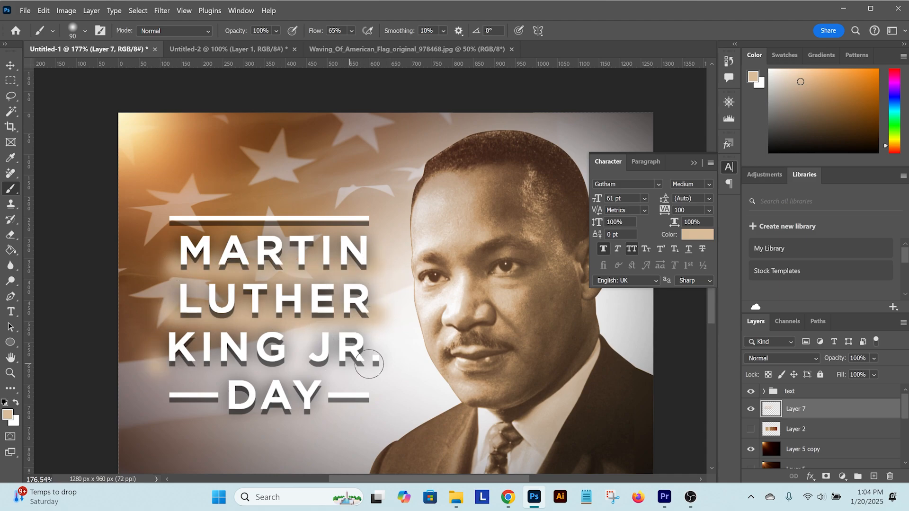
left_click(369, 363, "shift")
left_click(219, 417)
left_click(322, 415, "shift")
Expand the "text" group and load the title lettering as a selection
key("v")
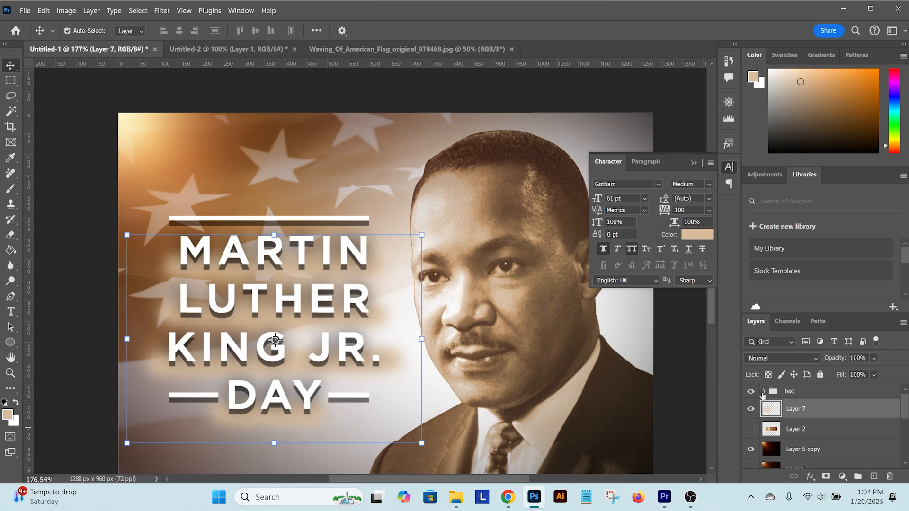
left_click(762, 391)
left_click(812, 410)
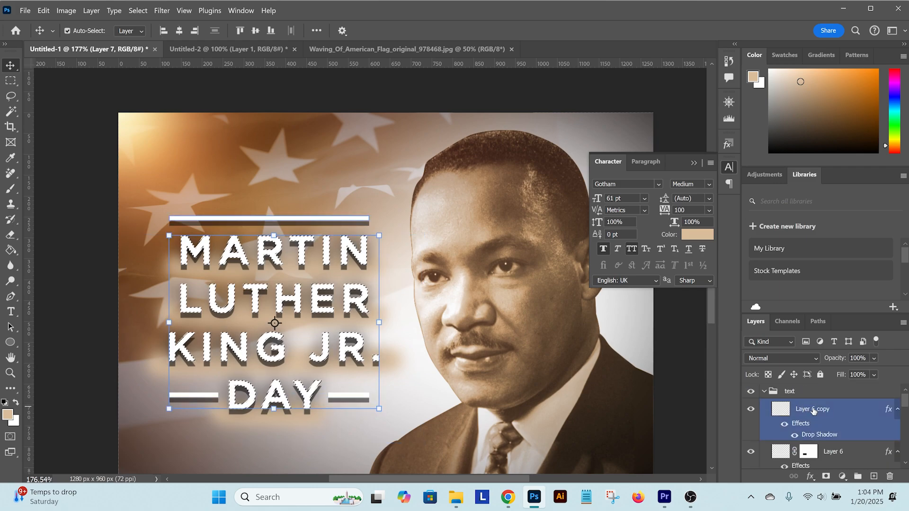
Try to mask the upper bar's layer with the lettering selection, and undo the mask
left_click(813, 411)
left_click(826, 476)
key("ctrl+z")
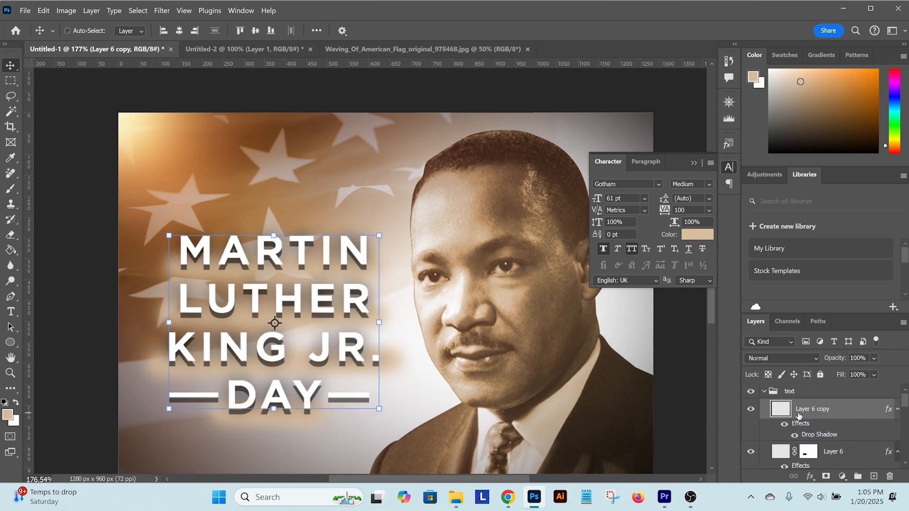
left_click_drag(799, 416, 772, 411)
left_click(752, 410)
left_click(752, 410)
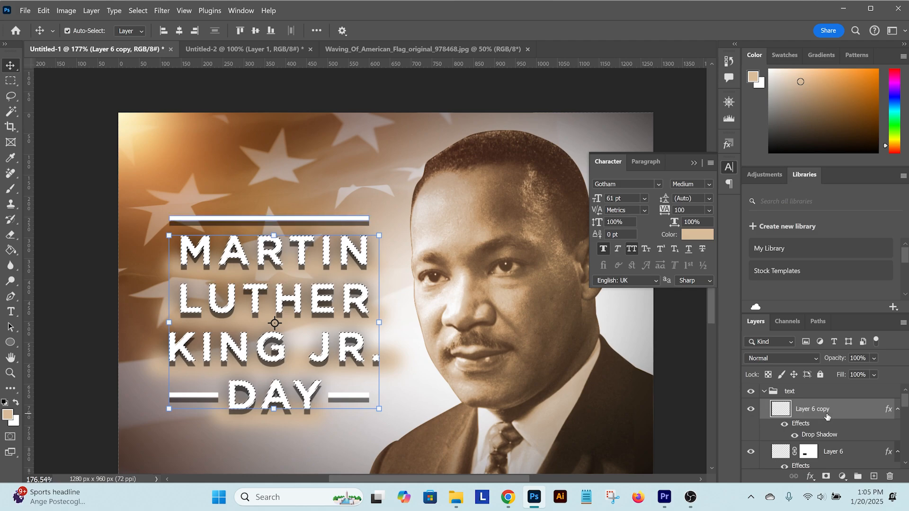
Mask the tan paint layer with the lettering selection and move it above the "text" group
left_click(764, 391)
left_click(800, 409)
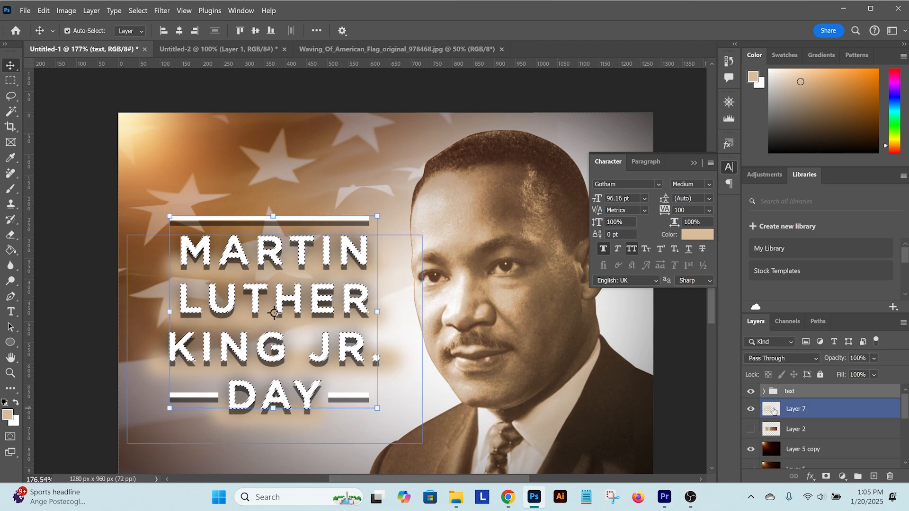
left_click(827, 476)
left_click_drag(800, 409, 805, 390)
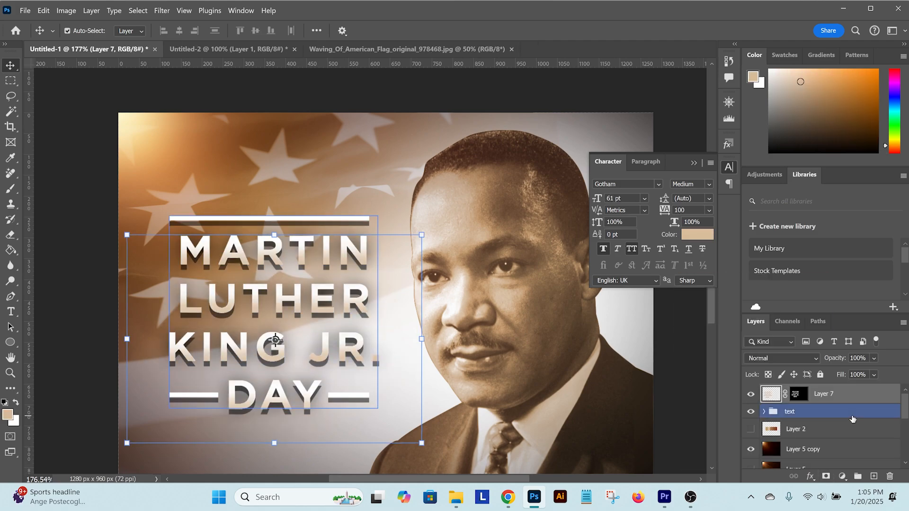
Set the opacity of the masked tan paint layer over the title to 50%
left_click(843, 358)
type("50")
key("Return")
scroll(507, 361, "down", 5)
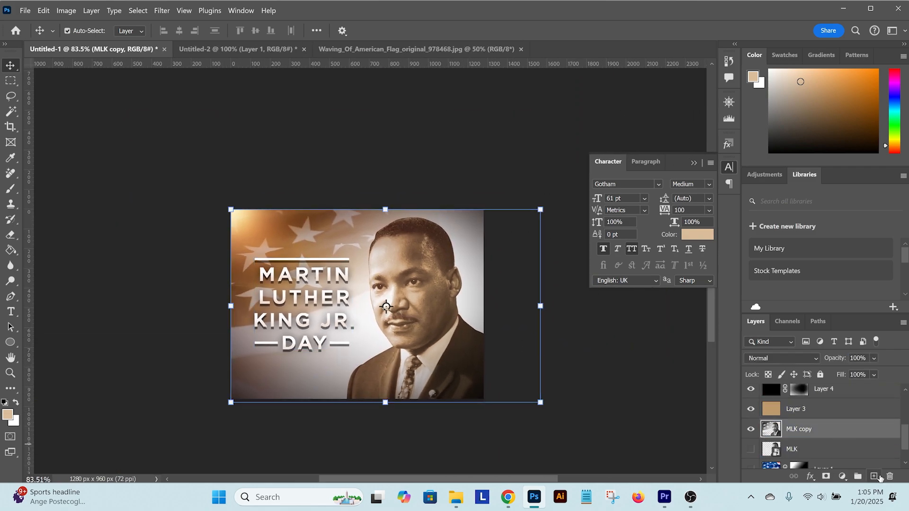
Add a new layer above "MLK copy" and fill it with the tan foreground colour
left_click(787, 449)
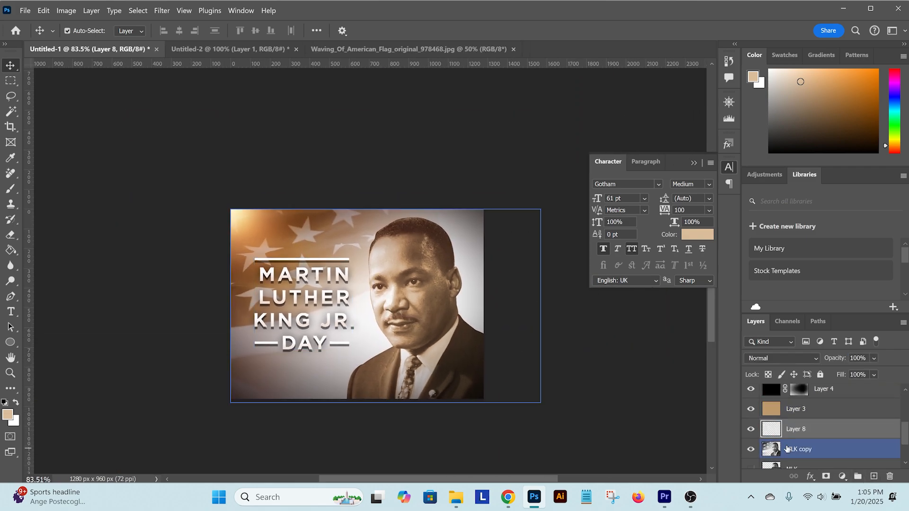
key("g")
left_click(316, 330)
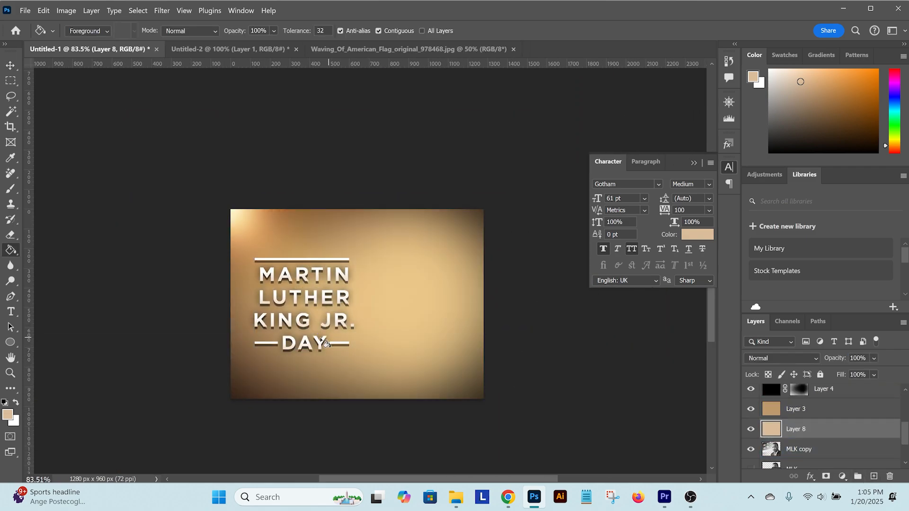
Mask the tan fill layer with a selection of the canvas's left half feathered 200 pixels, and set its opacity to 25%
key("m")
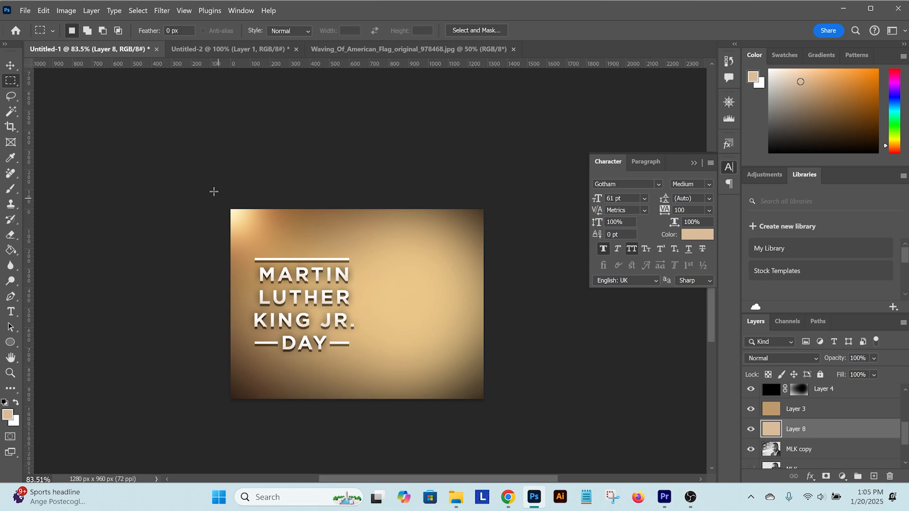
left_click_drag(214, 191, 351, 426)
right_click(308, 324)
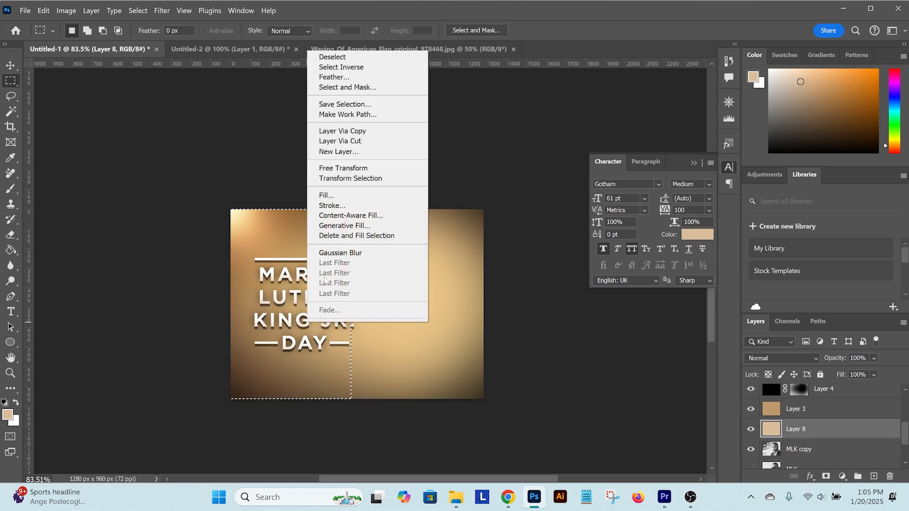
left_click(333, 77)
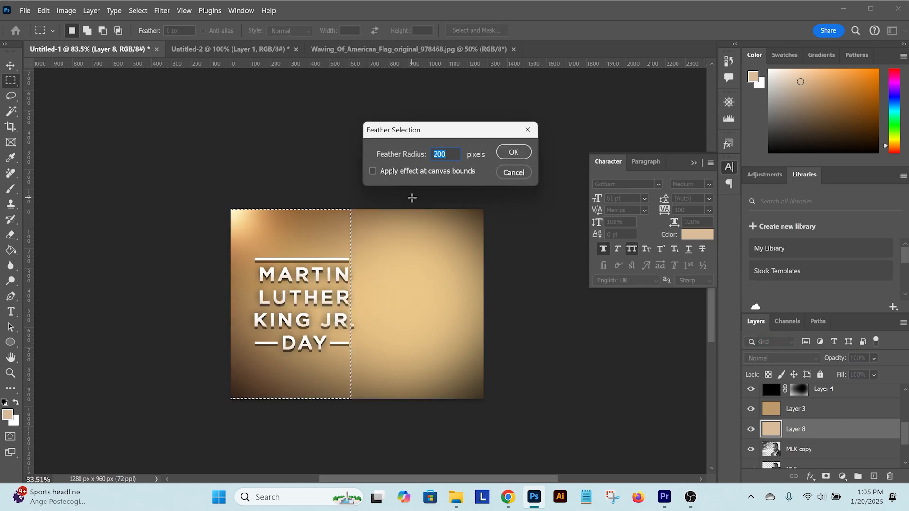
key("Return")
left_click(826, 476)
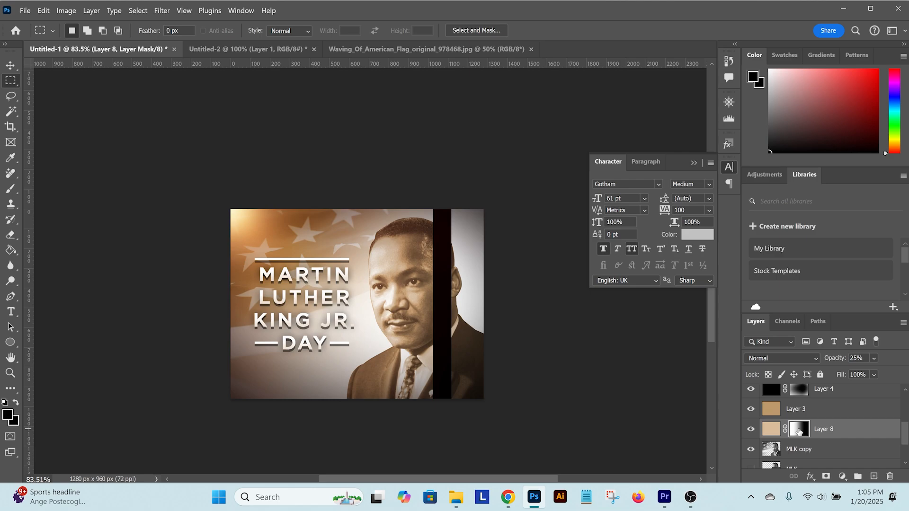
Move the masked tan fill layer above Layer 3 and toggle its visibility to compare the effect
left_click(784, 414)
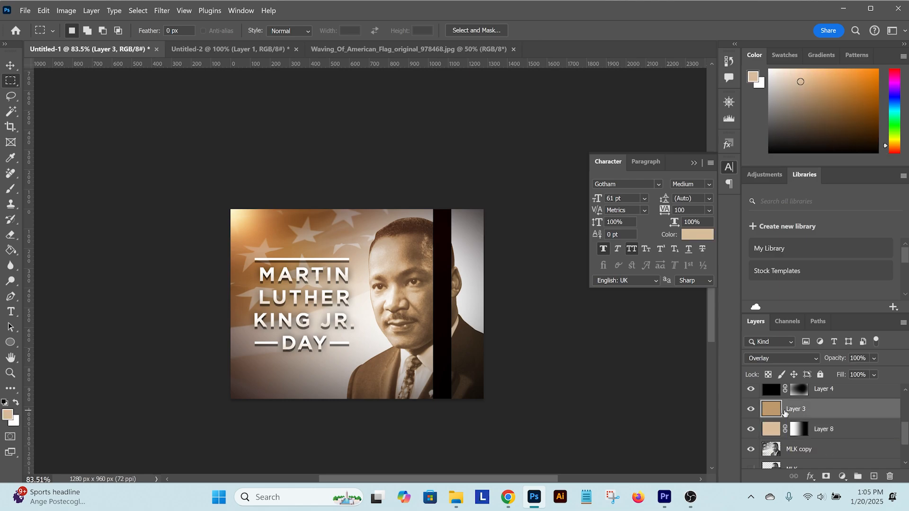
left_click(800, 431)
left_click_drag(804, 433, 803, 401)
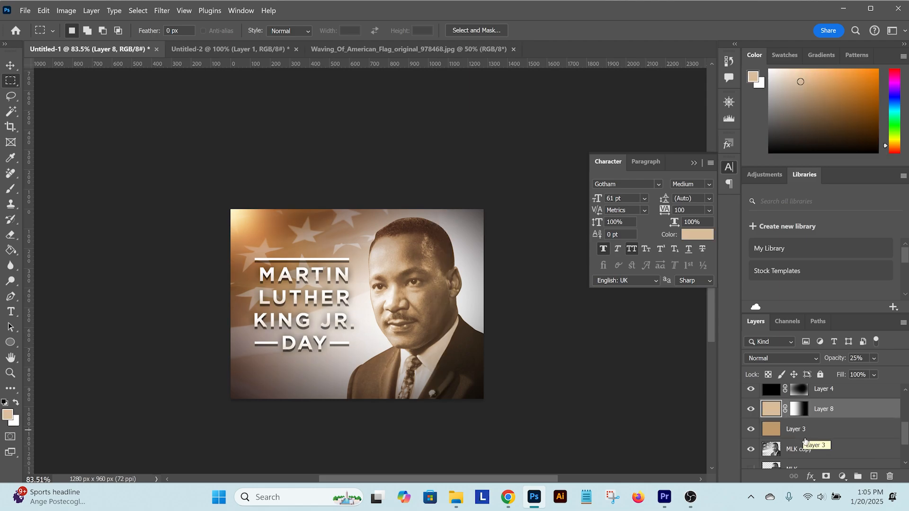
left_click(750, 410)
left_click(750, 410)
Add a blank layer at the top of the stack and a Levels adjustment above it with input levels 20, 0.92 and 245
scroll(864, 449, "up", 5)
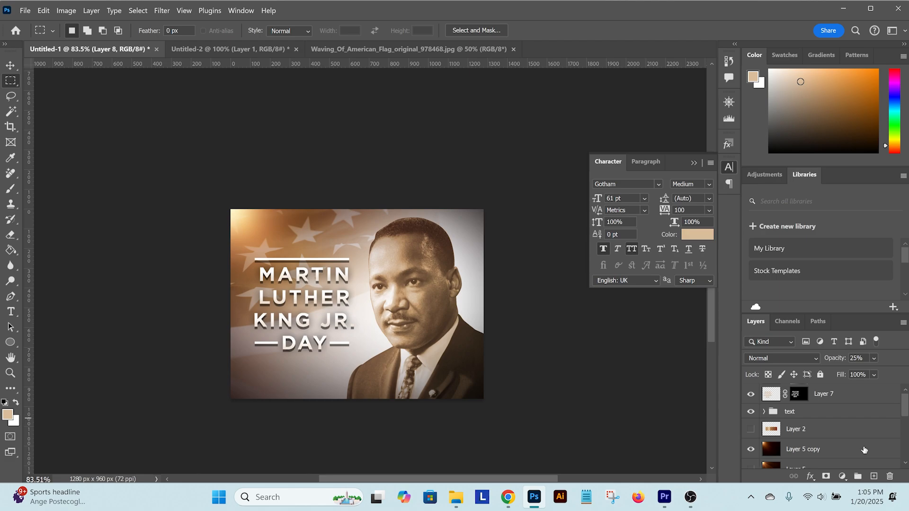
left_click(844, 402)
left_click(874, 477)
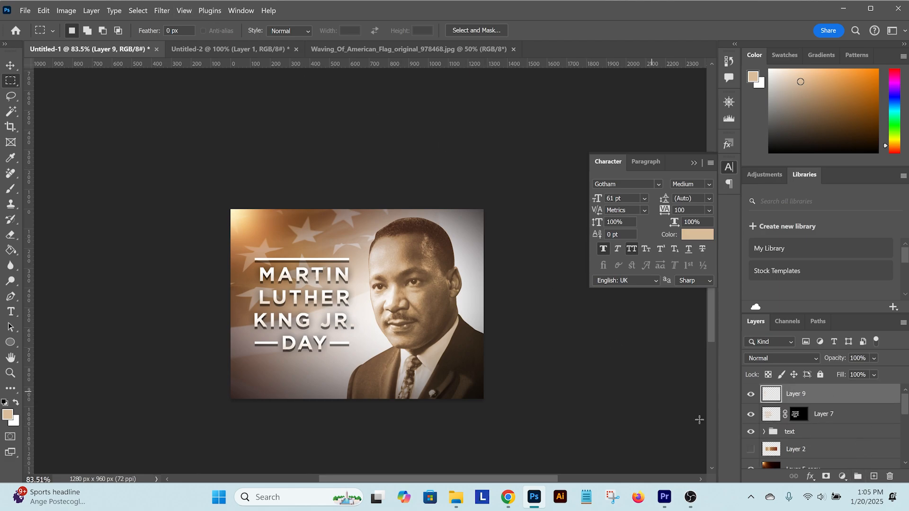
left_click(842, 477)
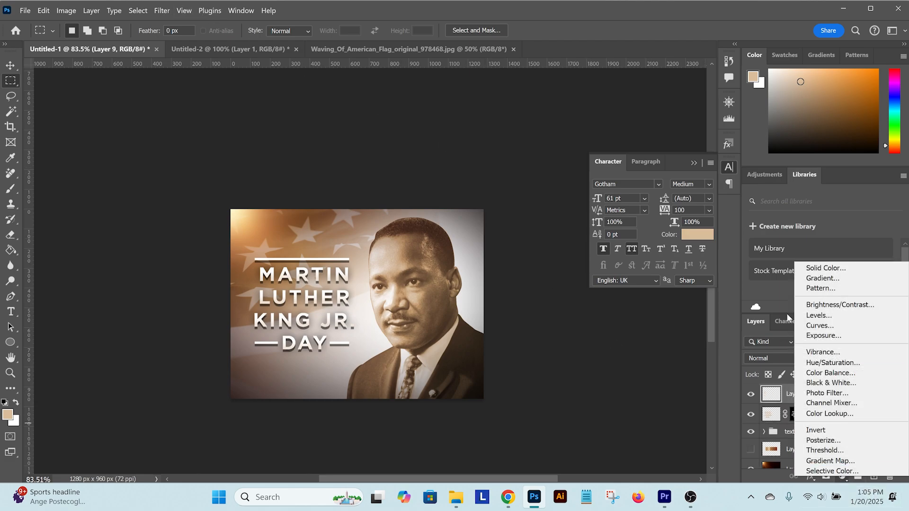
left_click(819, 316)
left_click_drag(619, 227, 632, 227)
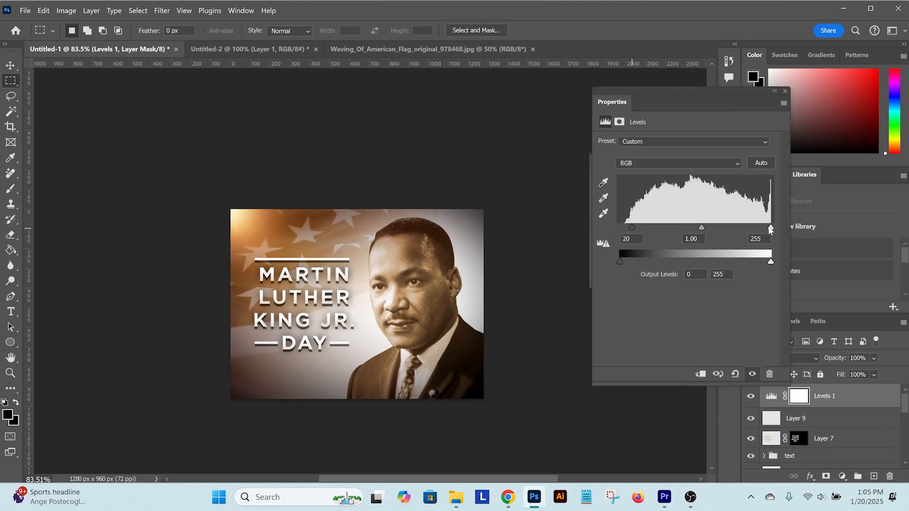
left_click_drag(699, 227, 703, 226)
left_click_drag(771, 228, 765, 226)
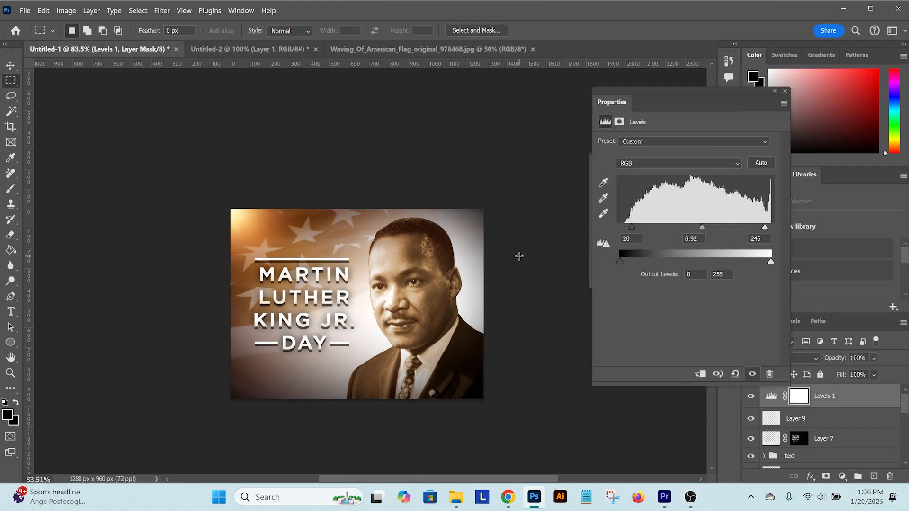
key("v")
left_click(785, 91)
Hide the merged "MLK copy" layer and show the separate "MLK" portrait and Layer 1 flag instead
scroll(541, 262, "down", 4)
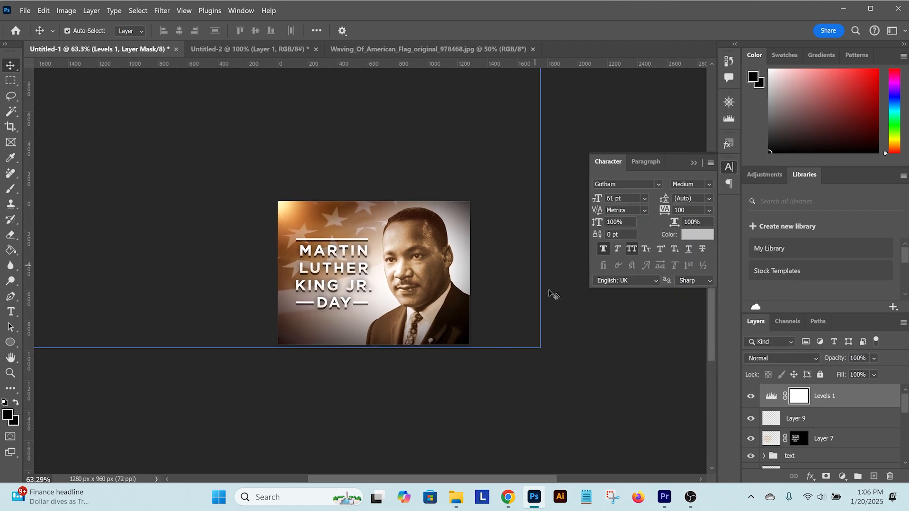
scroll(496, 289, "up", 5)
scroll(831, 431, "down", 6)
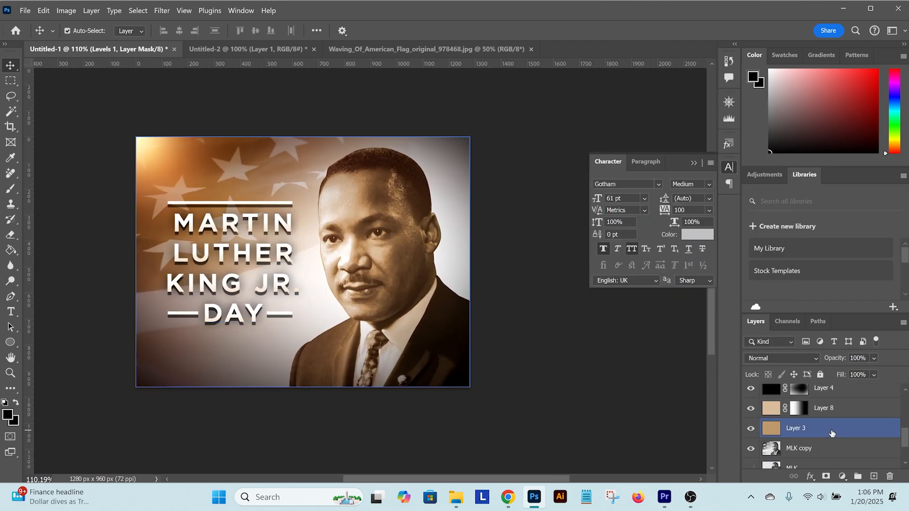
scroll(826, 436, "down", 2)
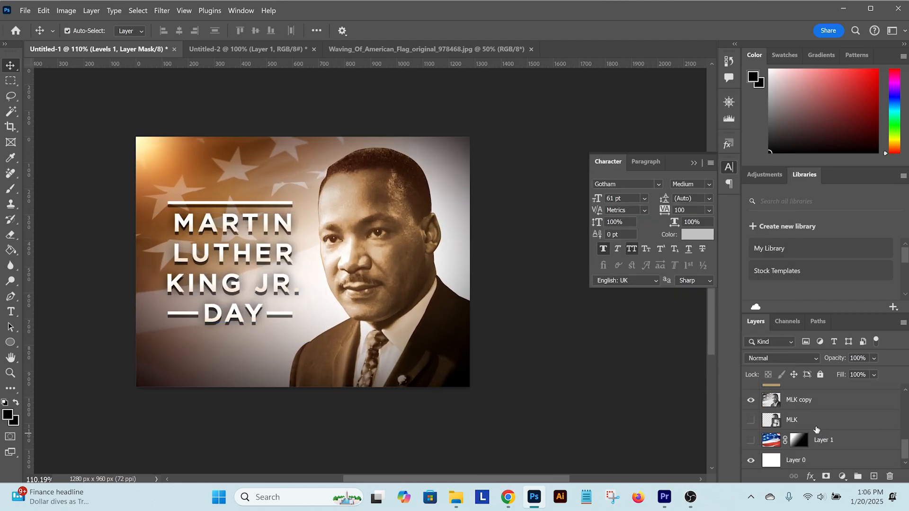
left_click(751, 401)
left_click(752, 402)
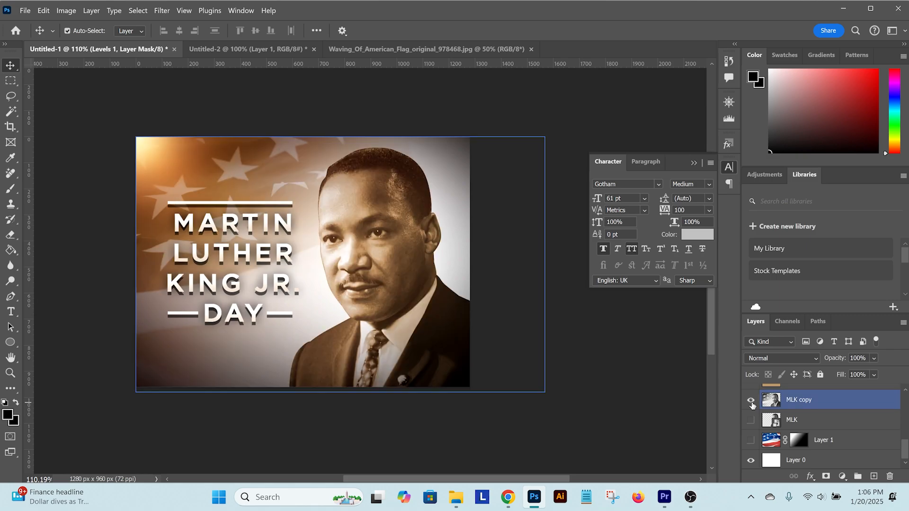
left_click(751, 402)
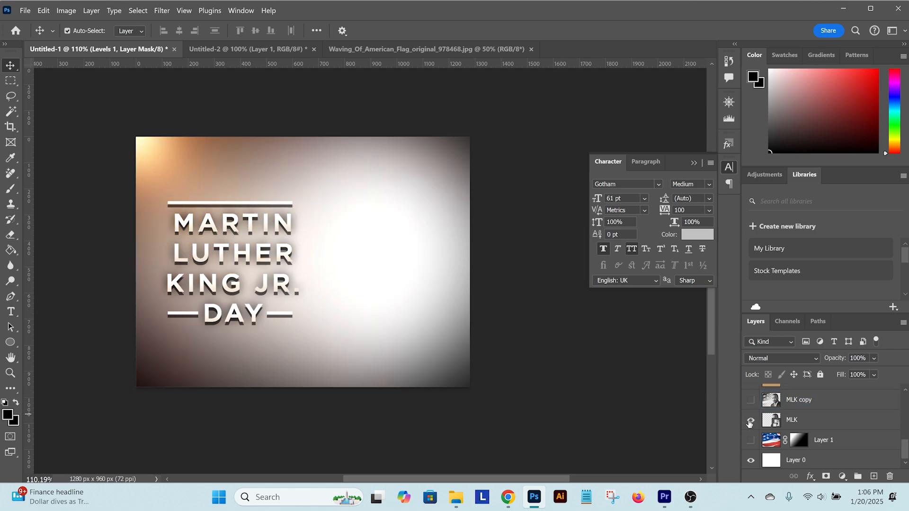
left_click(750, 420)
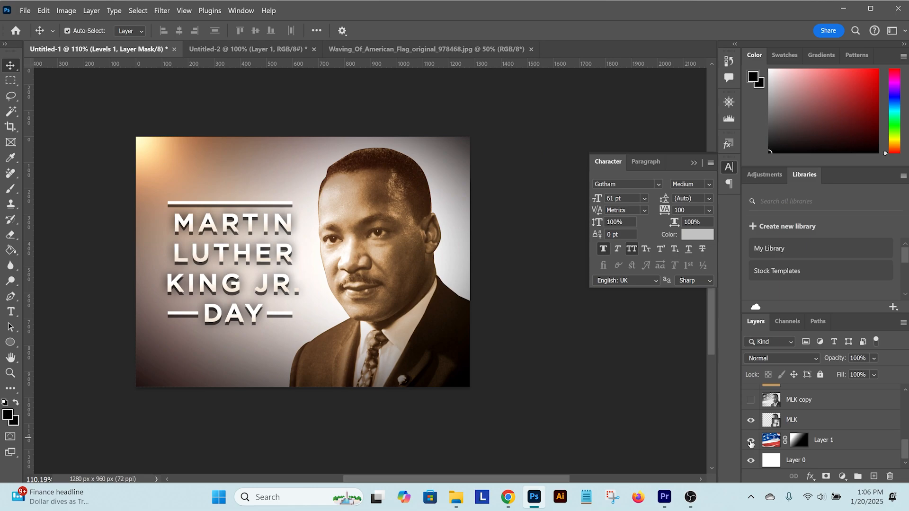
left_click(751, 442)
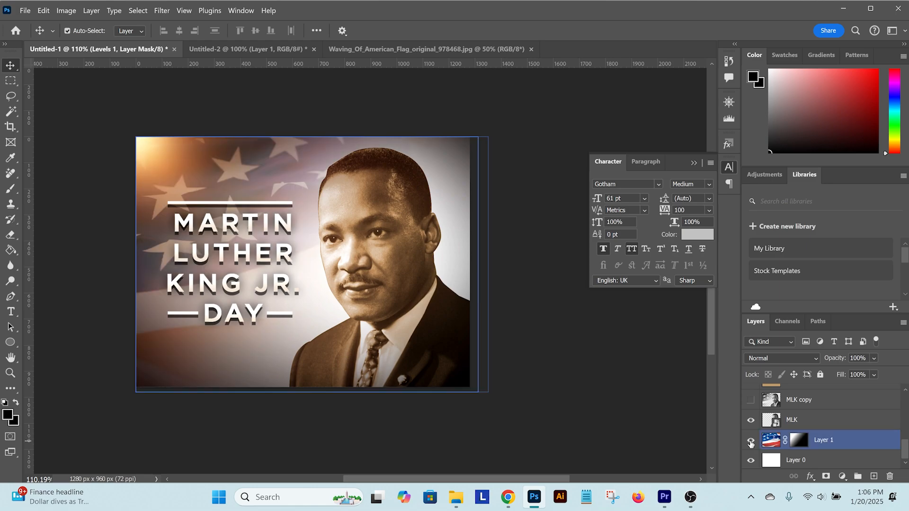
Activate the Blur tool, duplicate the MLK portrait layer and rasterize the duplicate by merging it with a new blank layer
left_click(601, 349)
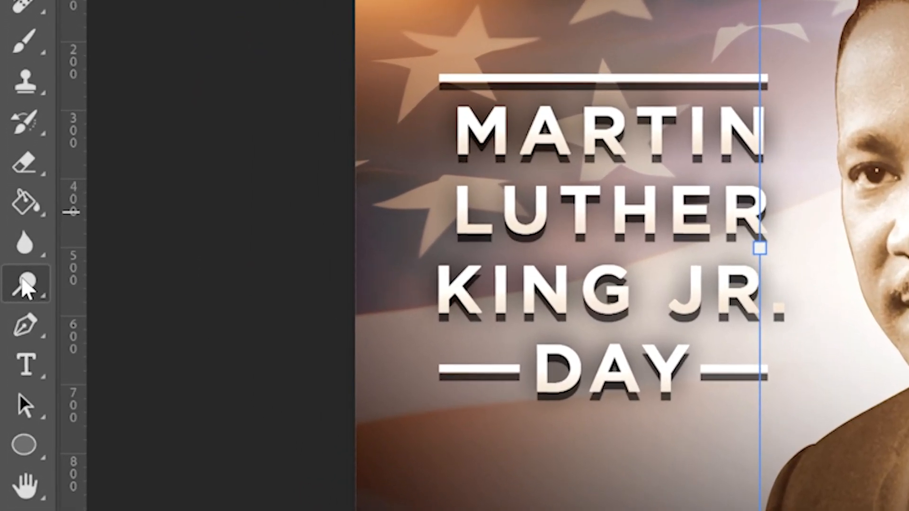
left_click(13, 267)
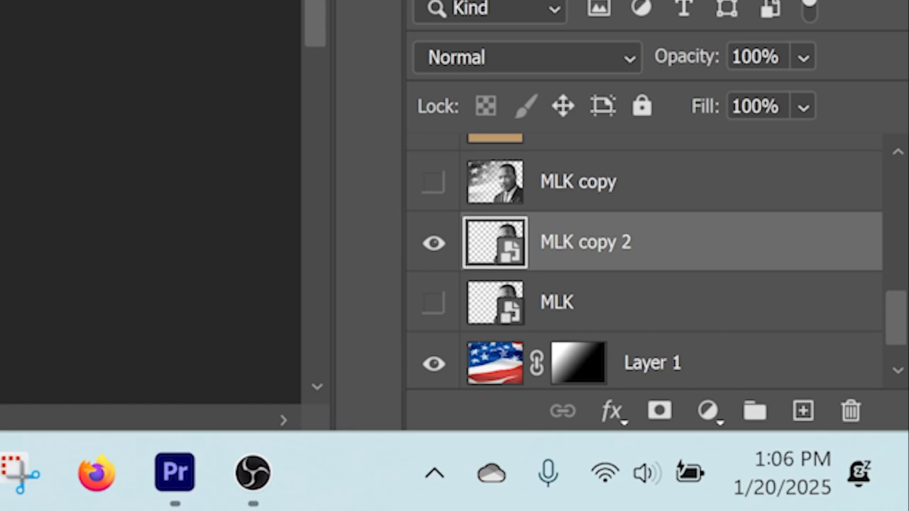
key("ctrl+j")
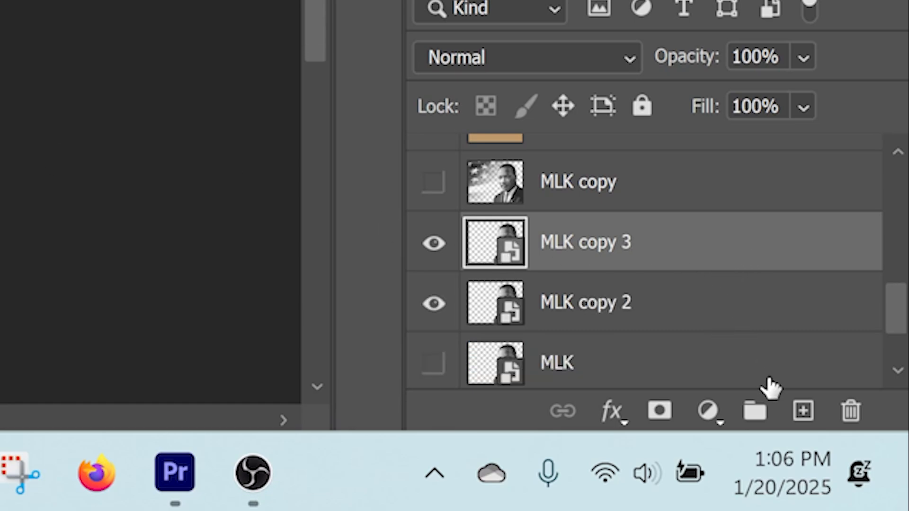
left_click(804, 411)
key("ctrl+e")
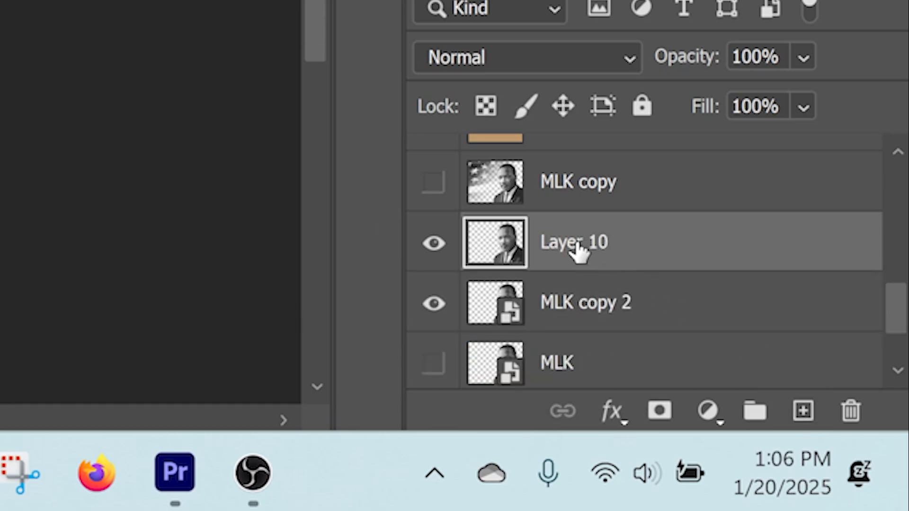
Rename the merged portrait layer "blur edges" and hide "MLK copy 2"
double_click(578, 242)
type("blur edges")
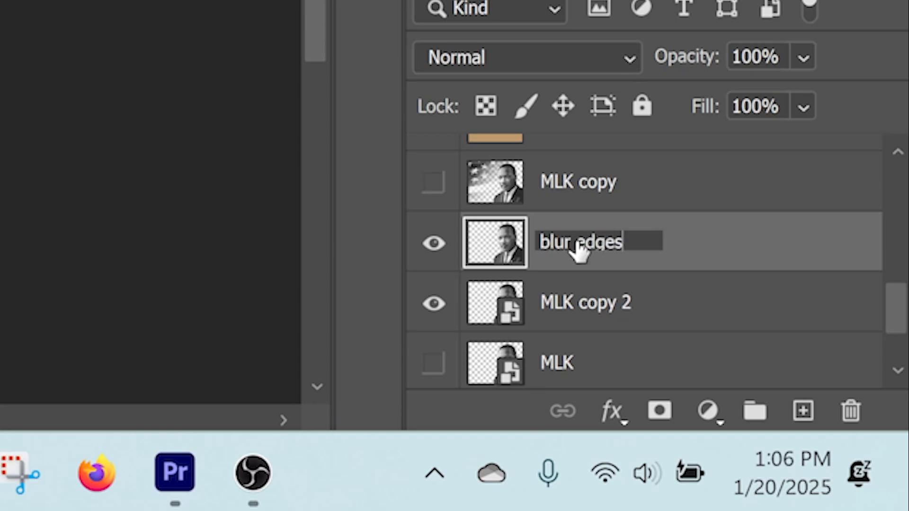
key("Return")
left_click(433, 303)
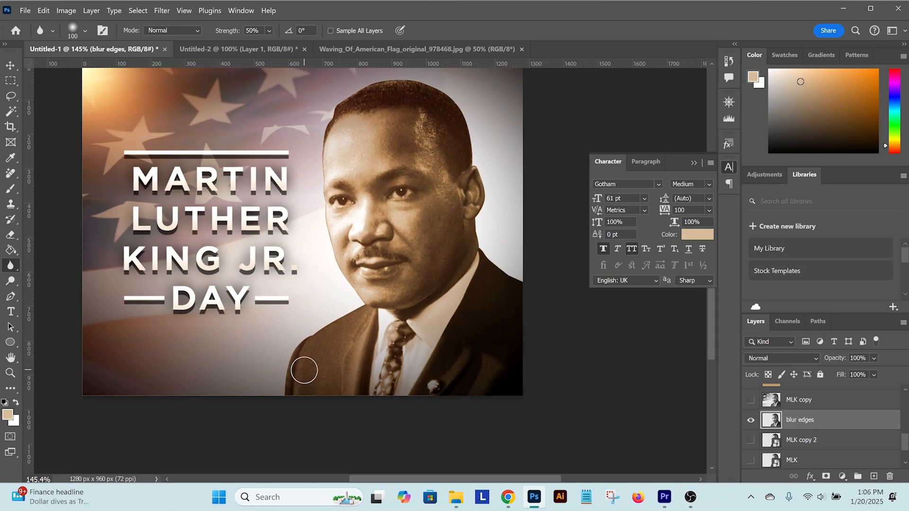
Soften the portrait's outline along the face and hair with a 40 px Blur brush at 50% strength
scroll(305, 371, "up", 3)
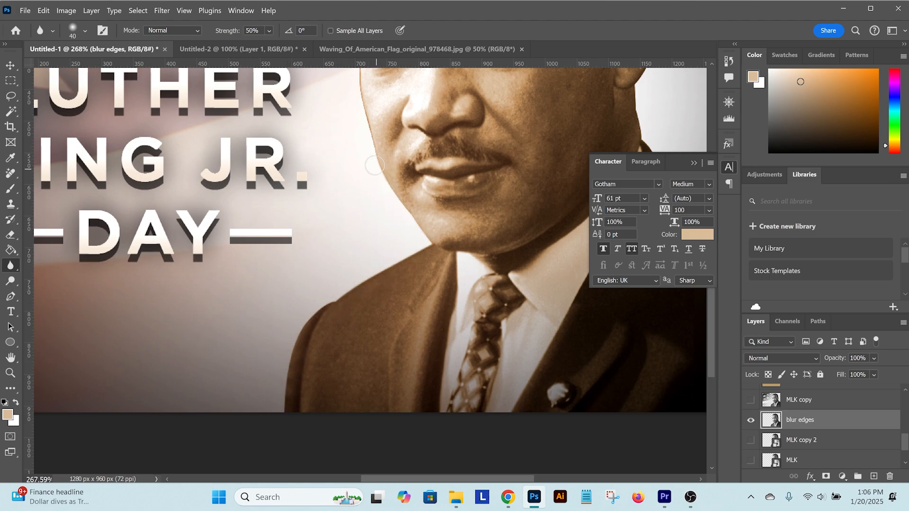
left_click_drag(413, 162, 415, 178)
scroll(364, 294, "up", 4)
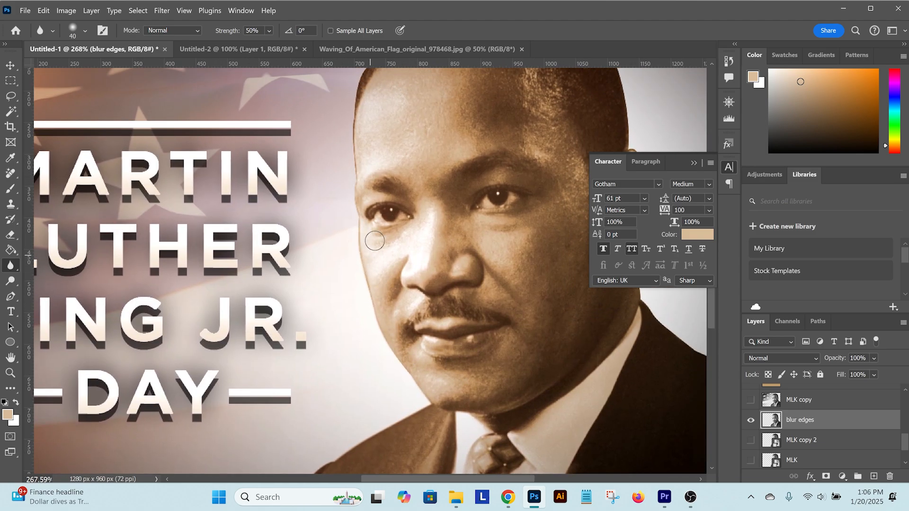
scroll(349, 267, "up", 4)
mouse_move(348, 267)
left_mouse_down()
mouse_move(361, 166)
mouse_move(402, 112)
mouse_move(475, 94)
mouse_move(408, 129)
mouse_move(507, 97)
left_mouse_up()
scroll(451, 126, "right", 5)
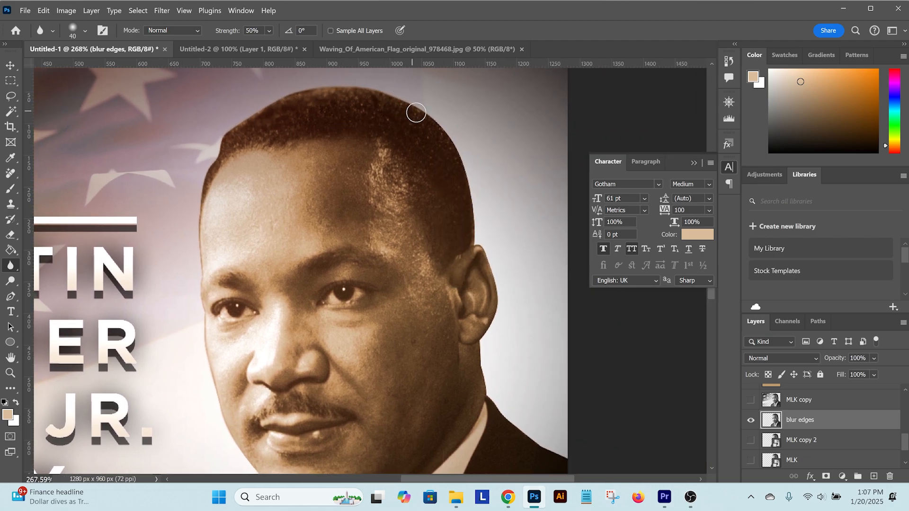